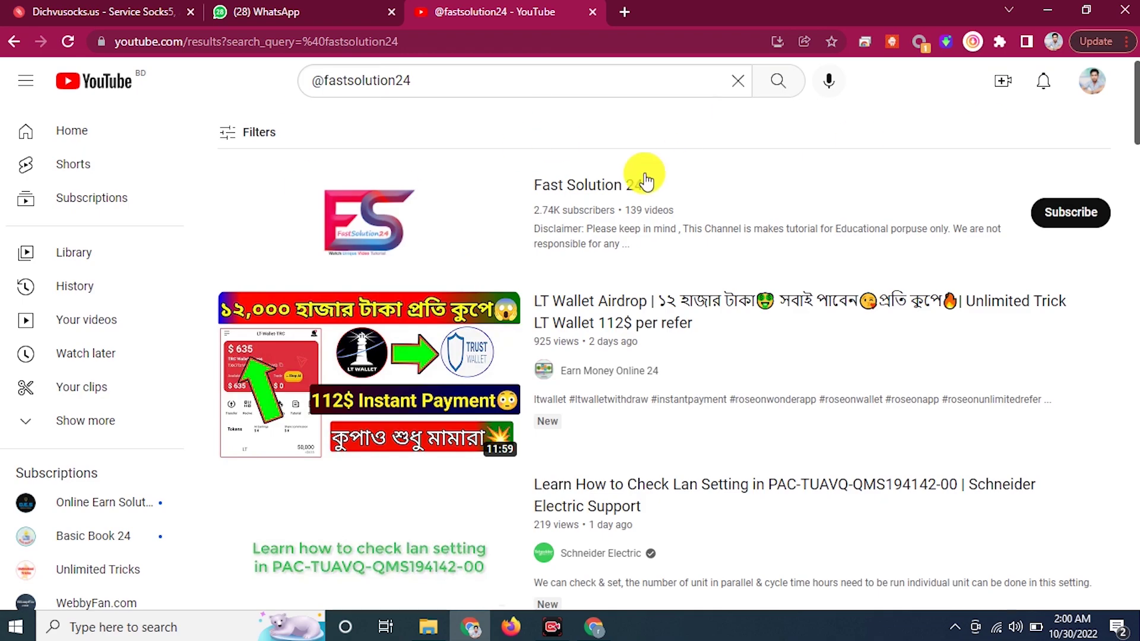
# Subscribe to the Fast Solution 24 channel and choose its notification preference.
pyautogui.scroll(-10, 400, 377)
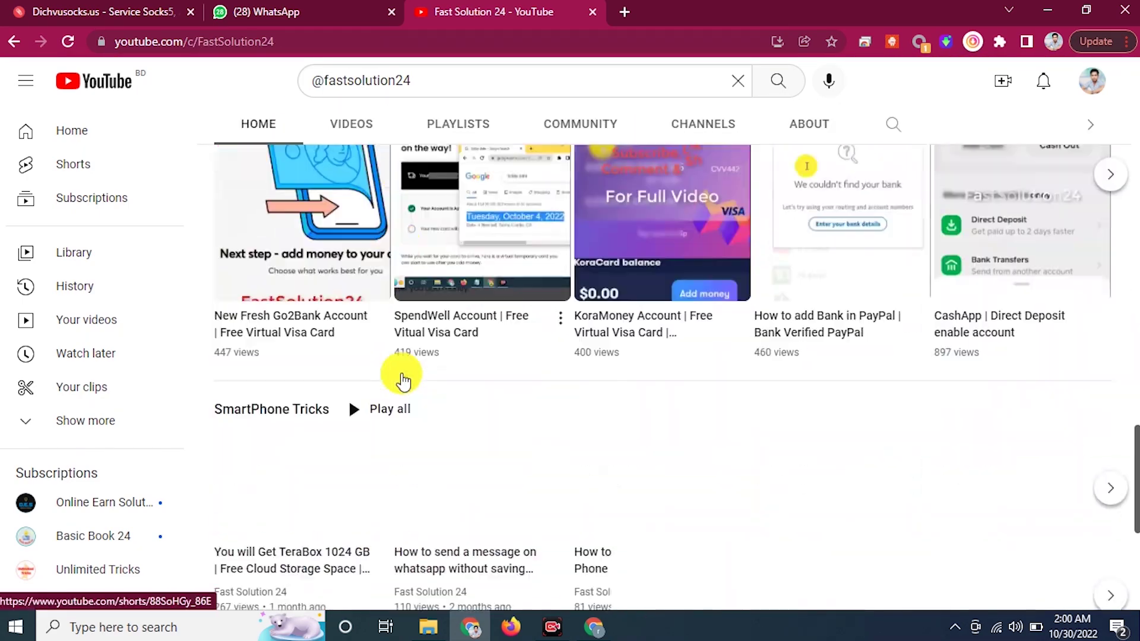
pyautogui.scroll(10, 402, 380)
pyautogui.click(1036, 306)
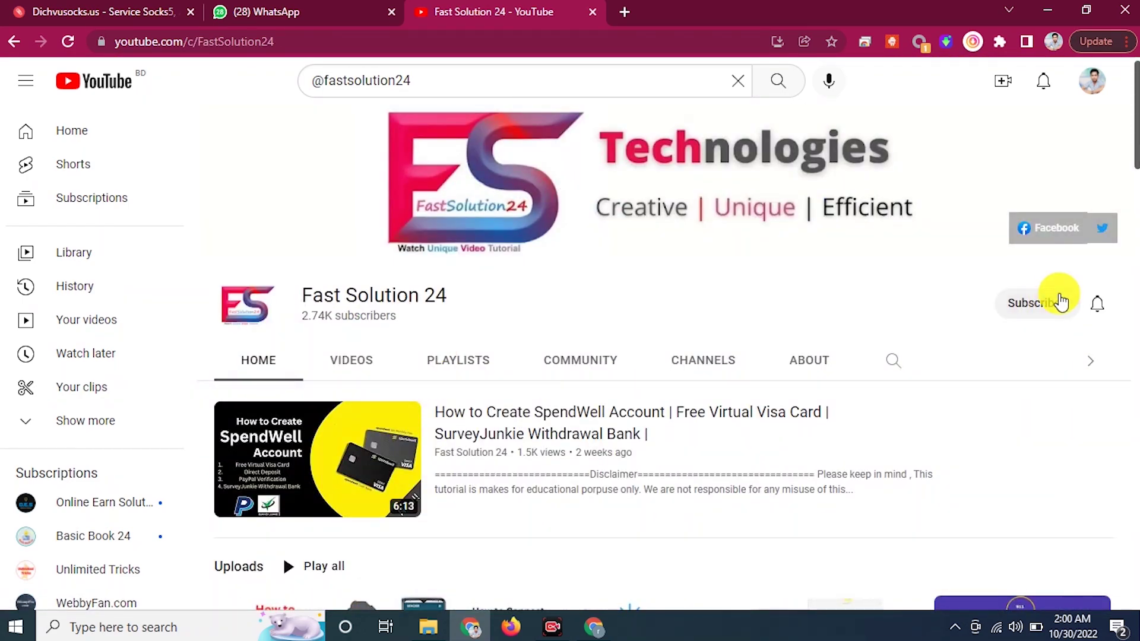
pyautogui.click(1097, 303)
pyautogui.click(1059, 348)
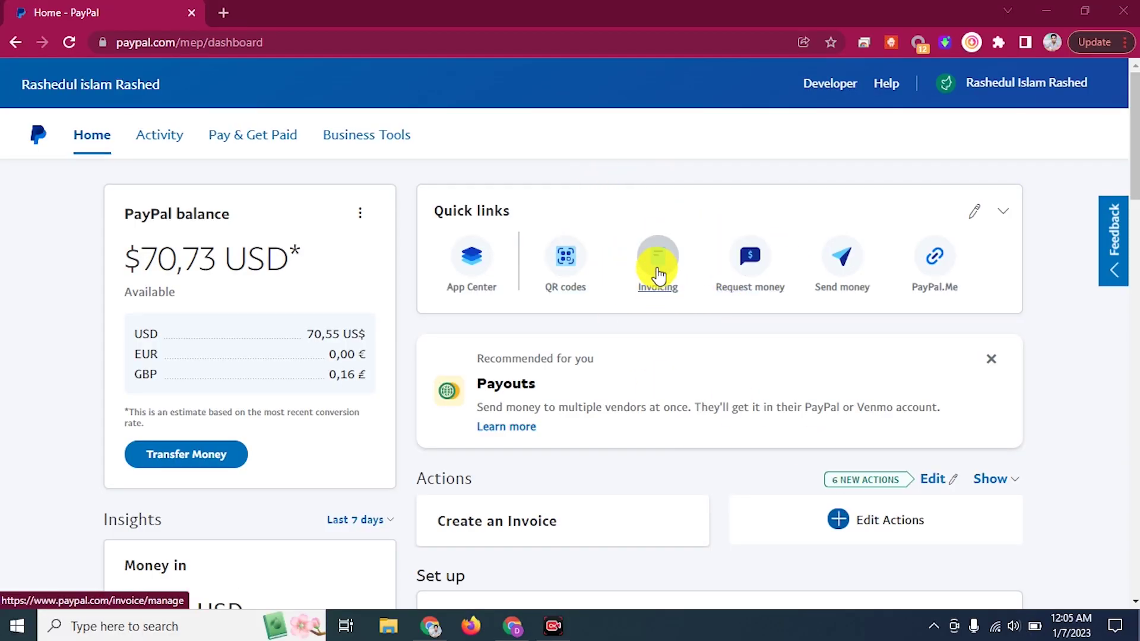
# Switch to the PayPal business dashboard and open the Invoicing page.
pyautogui.scroll(-14, 439, 404)
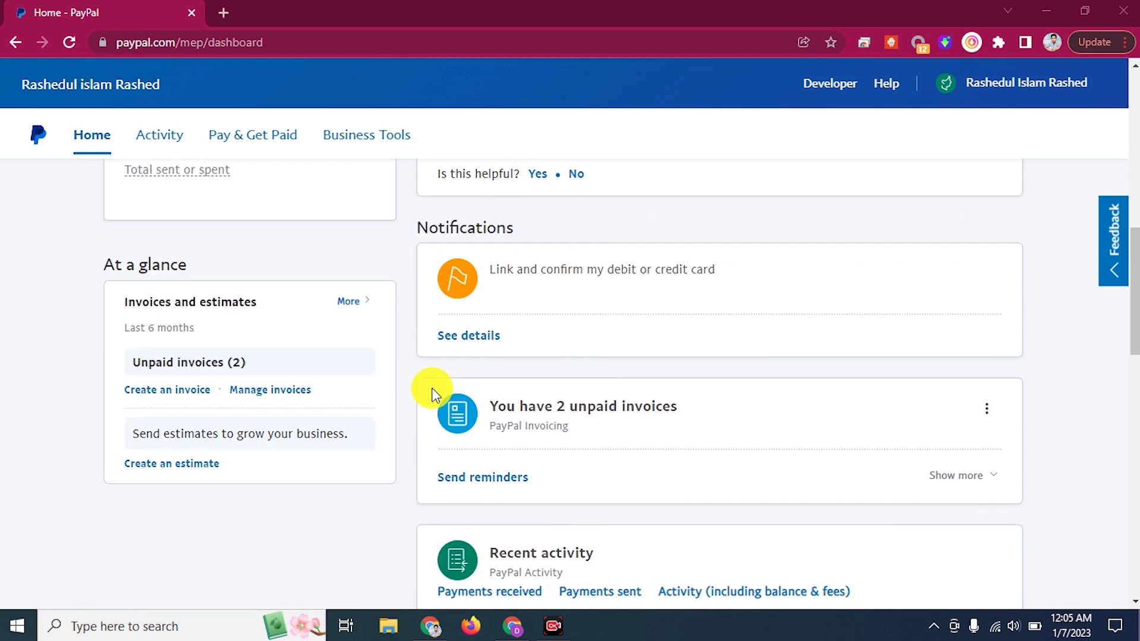
pyautogui.scroll(3, 532, 351)
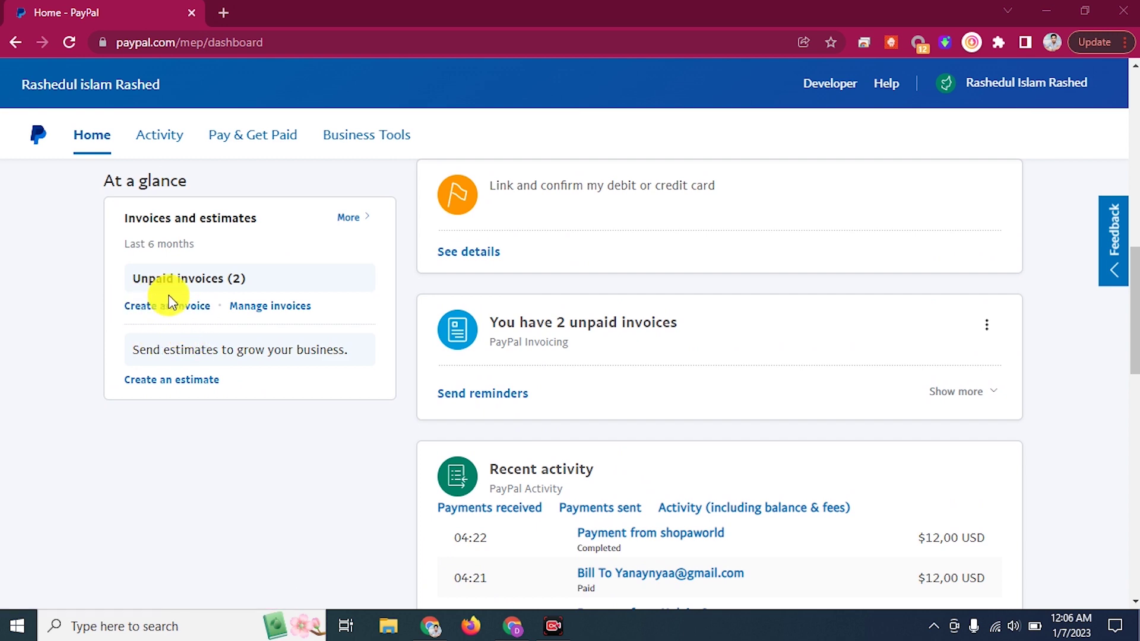
pyautogui.scroll(10, 394, 331)
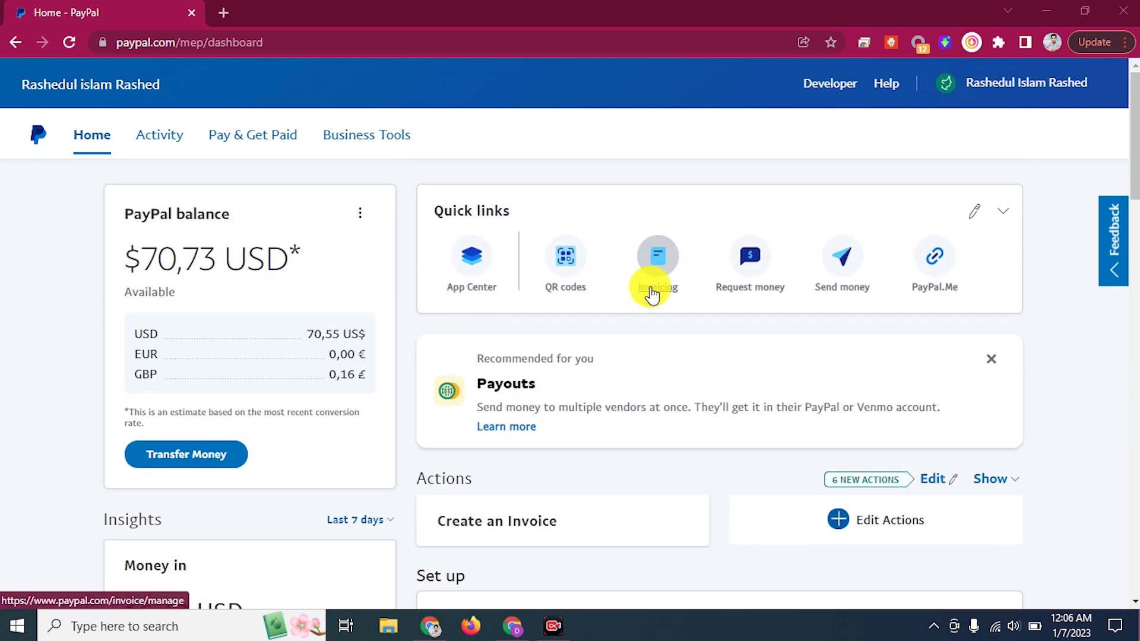
pyautogui.click(650, 292)
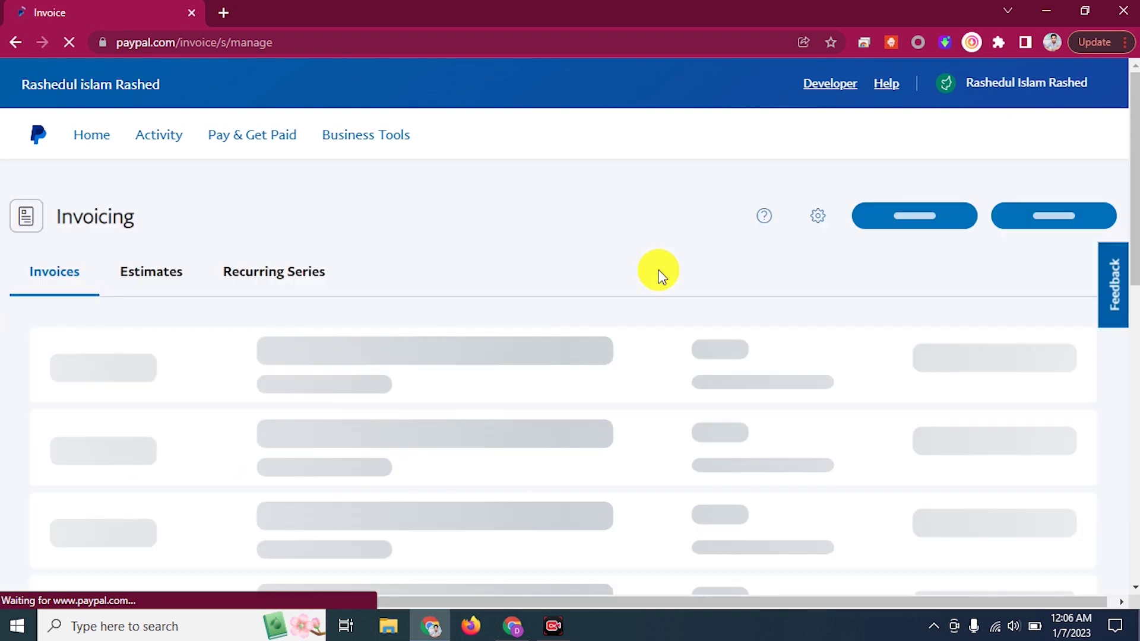
# Look over the existing invoices and start a new single invoice.
pyautogui.scroll(-2, 302, 351)
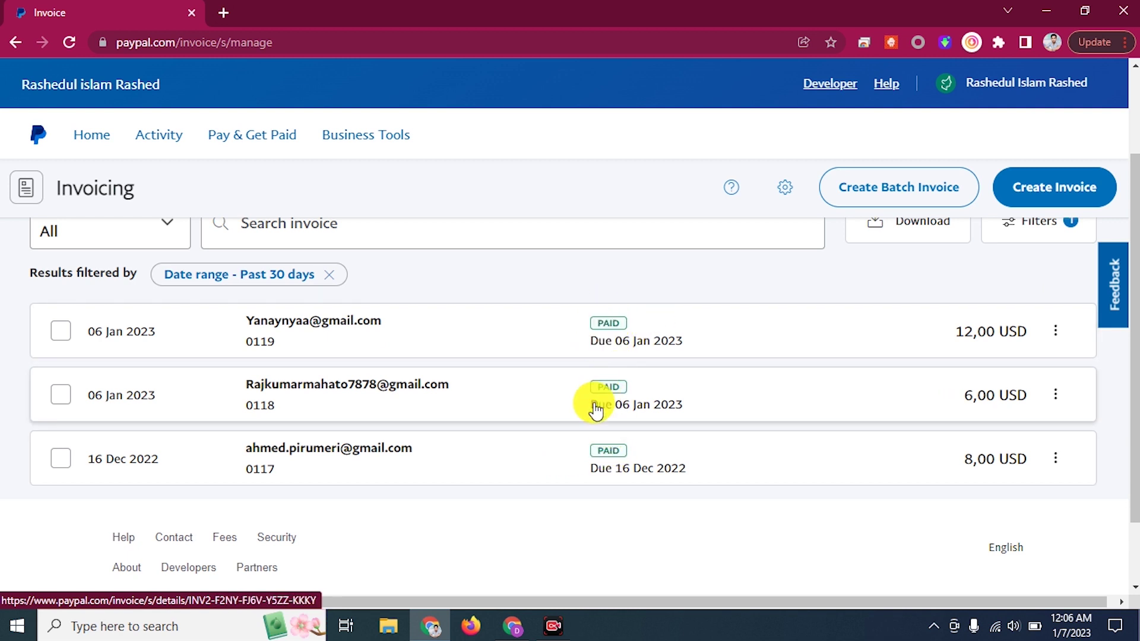
pyautogui.scroll(2, 654, 471)
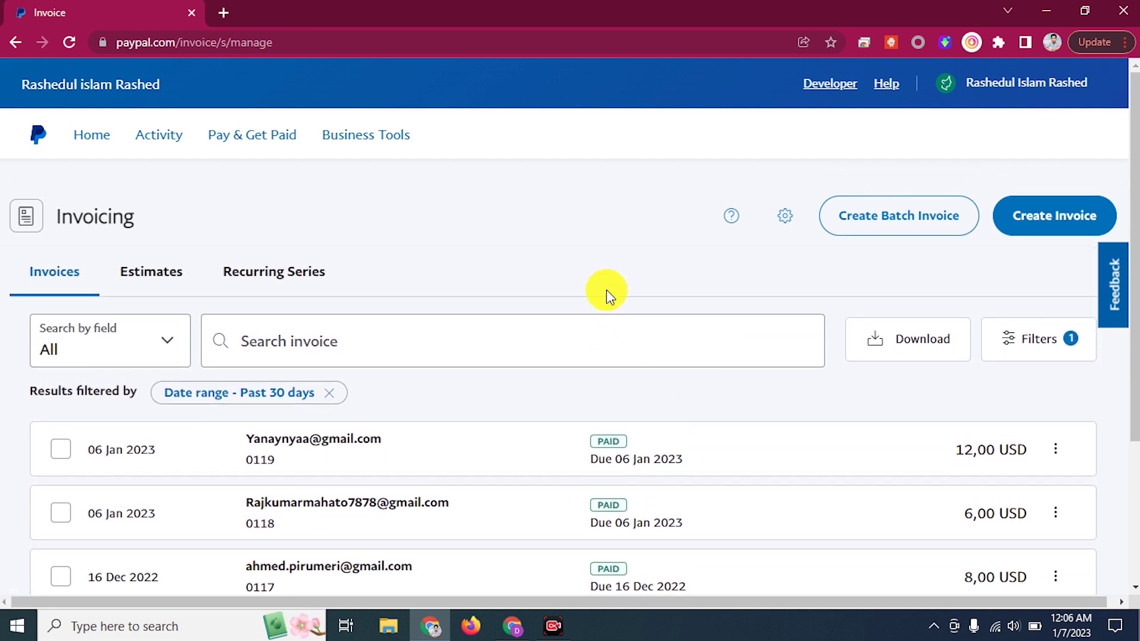
pyautogui.scroll(-1, 84, 285)
pyautogui.scroll(1, 535, 273)
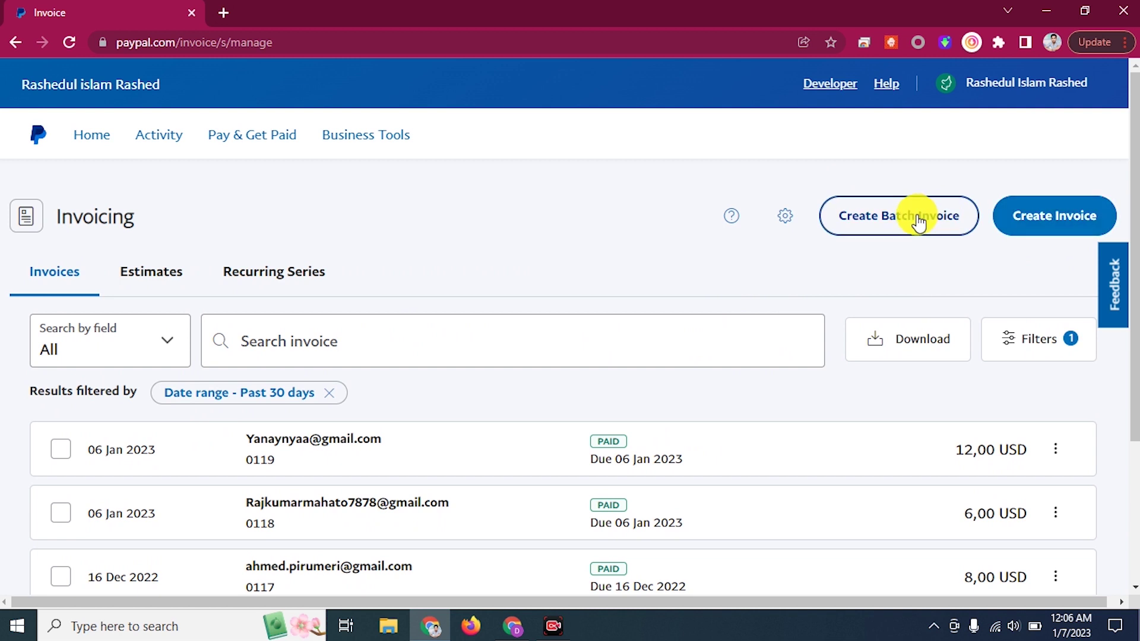
pyautogui.click(1065, 227)
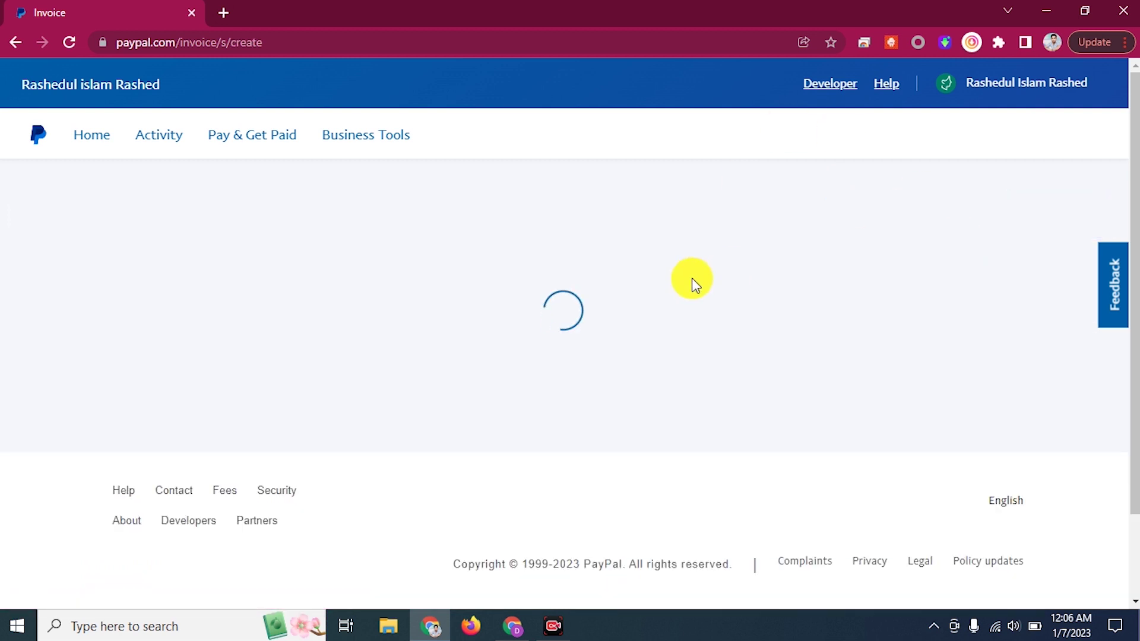
# Check the template options of the new invoice and set its currency to USD.
pyautogui.scroll(-3, 692, 278)
pyautogui.scroll(2, 326, 277)
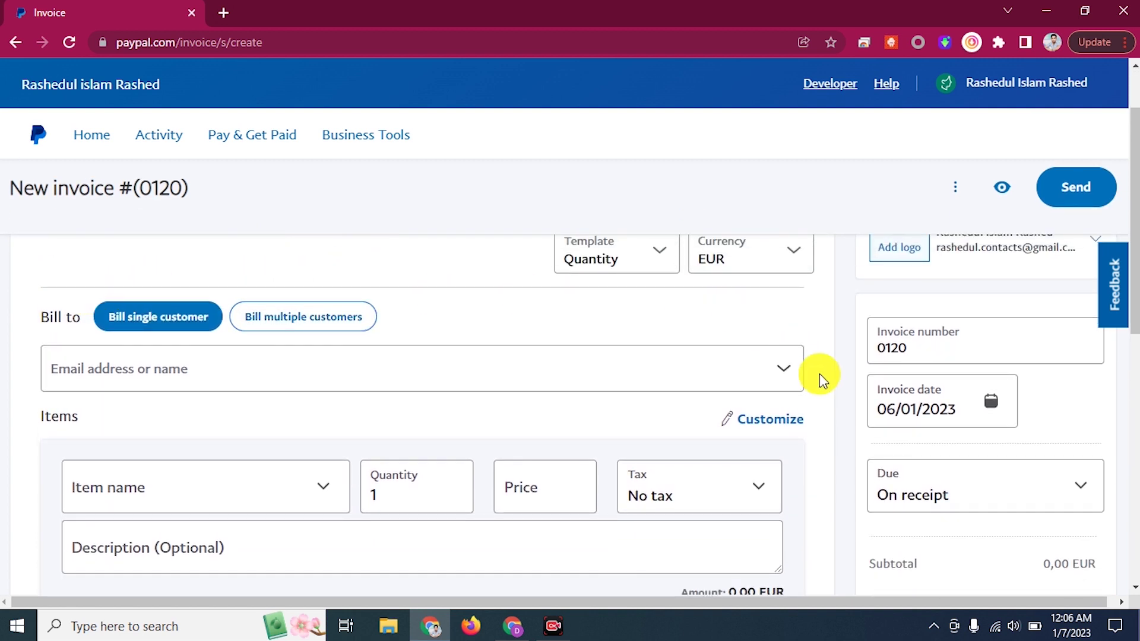
pyautogui.scroll(2, 821, 380)
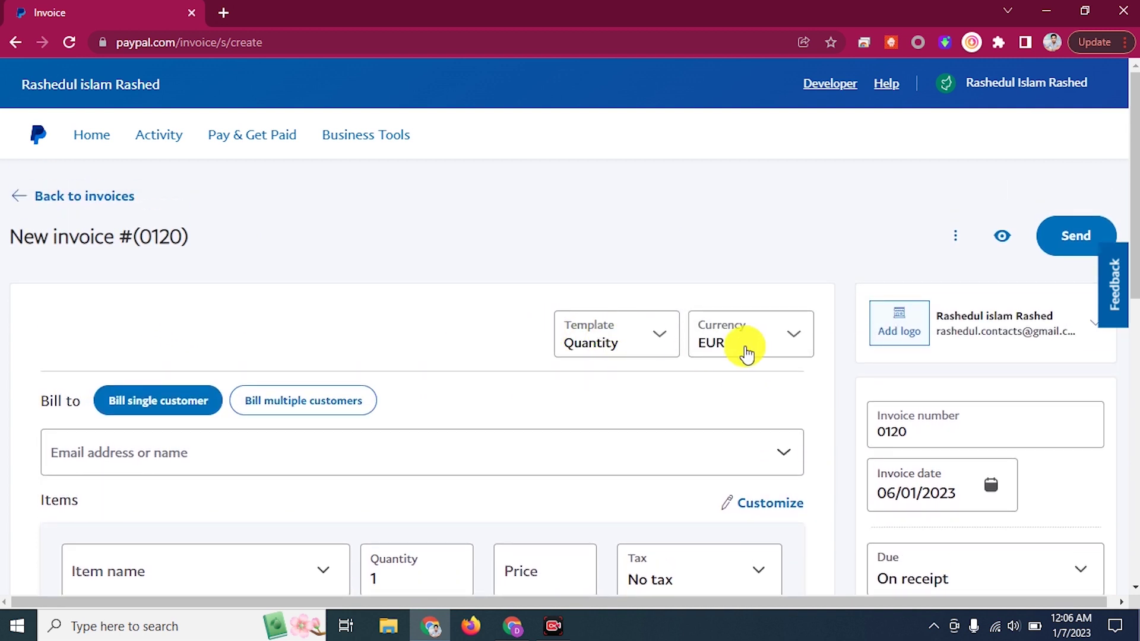
pyautogui.click(656, 344)
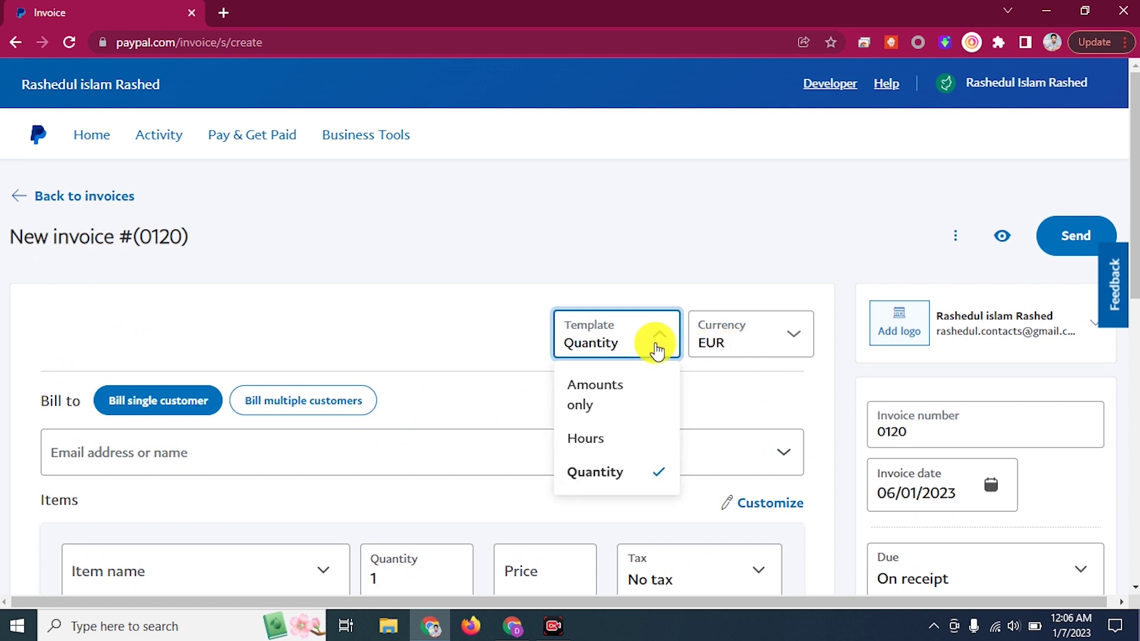
pyautogui.click(448, 333)
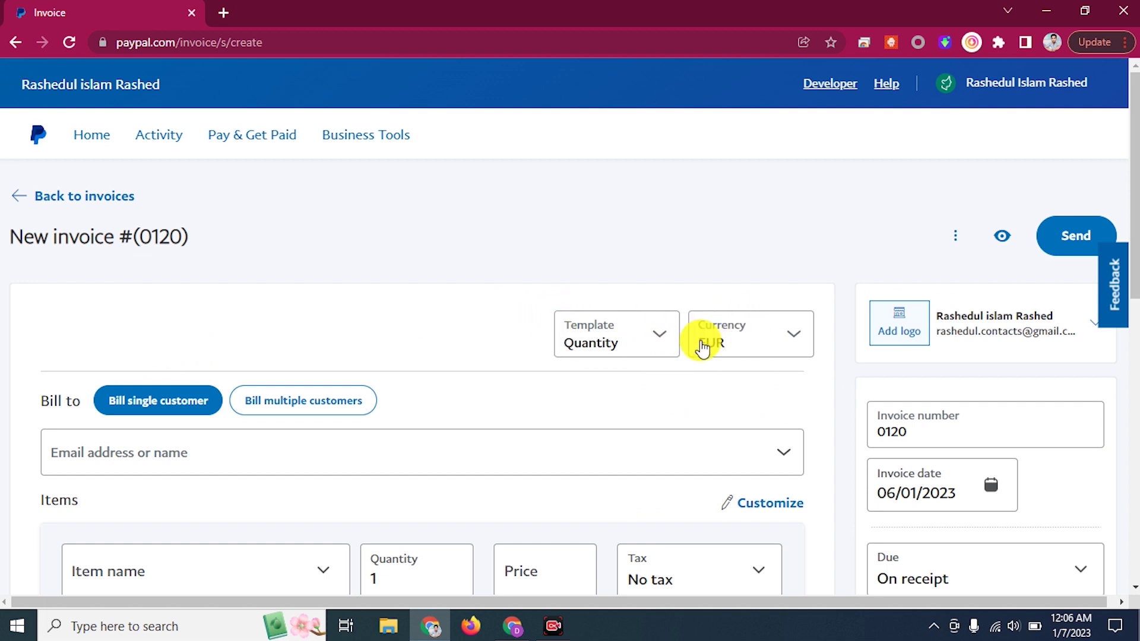
pyautogui.click(745, 347)
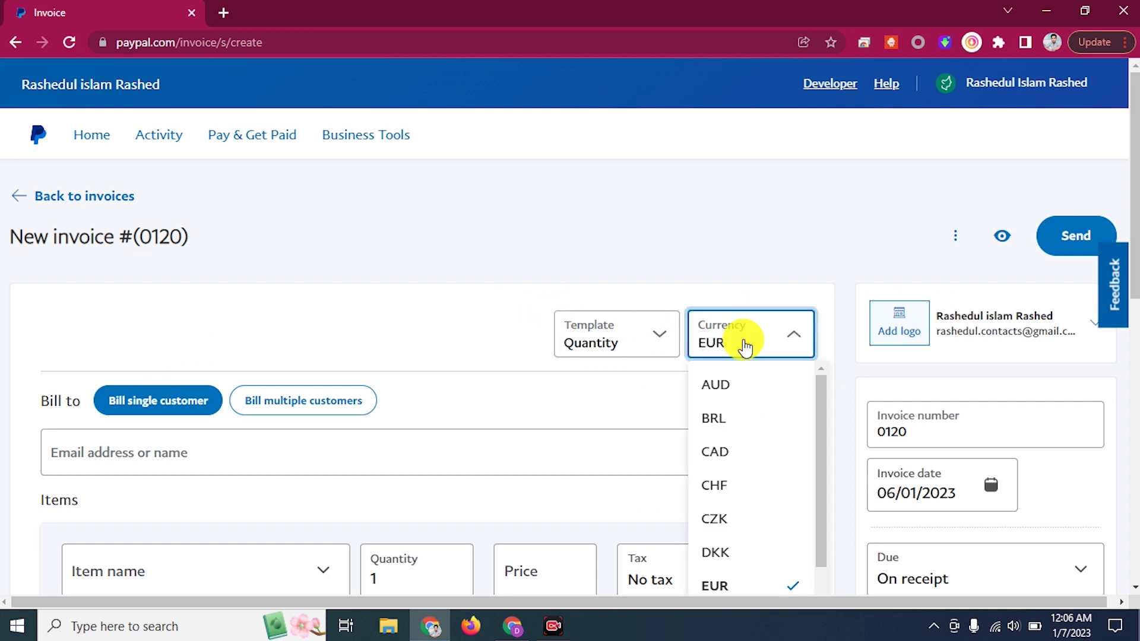
pyautogui.scroll(-1, 739, 453)
pyautogui.scroll(-5, 739, 453)
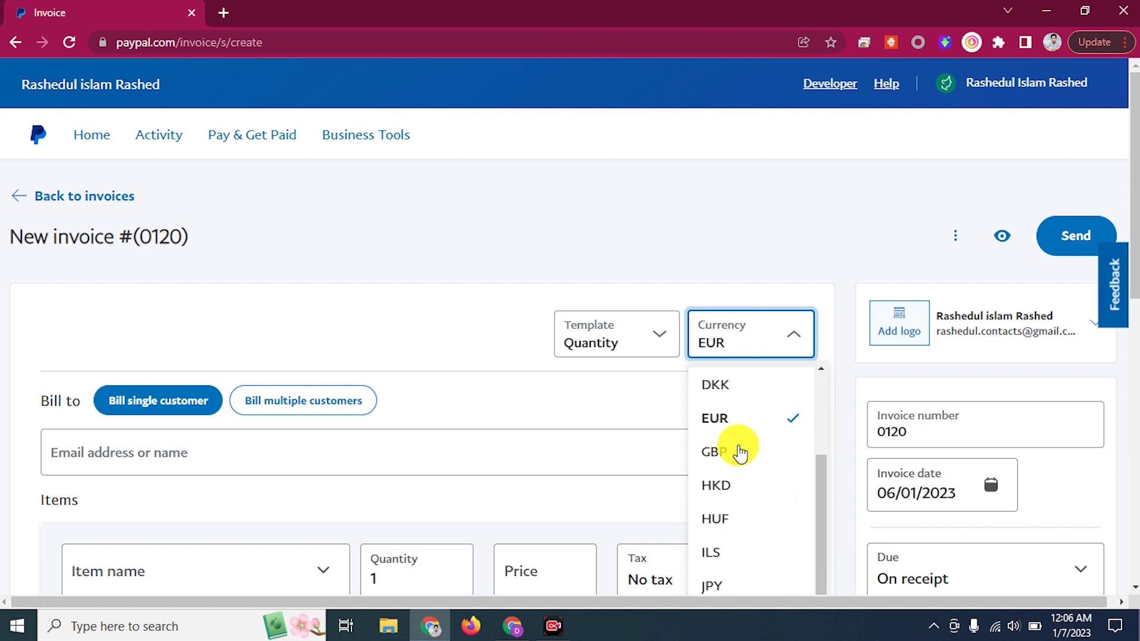
pyautogui.scroll(5, 737, 475)
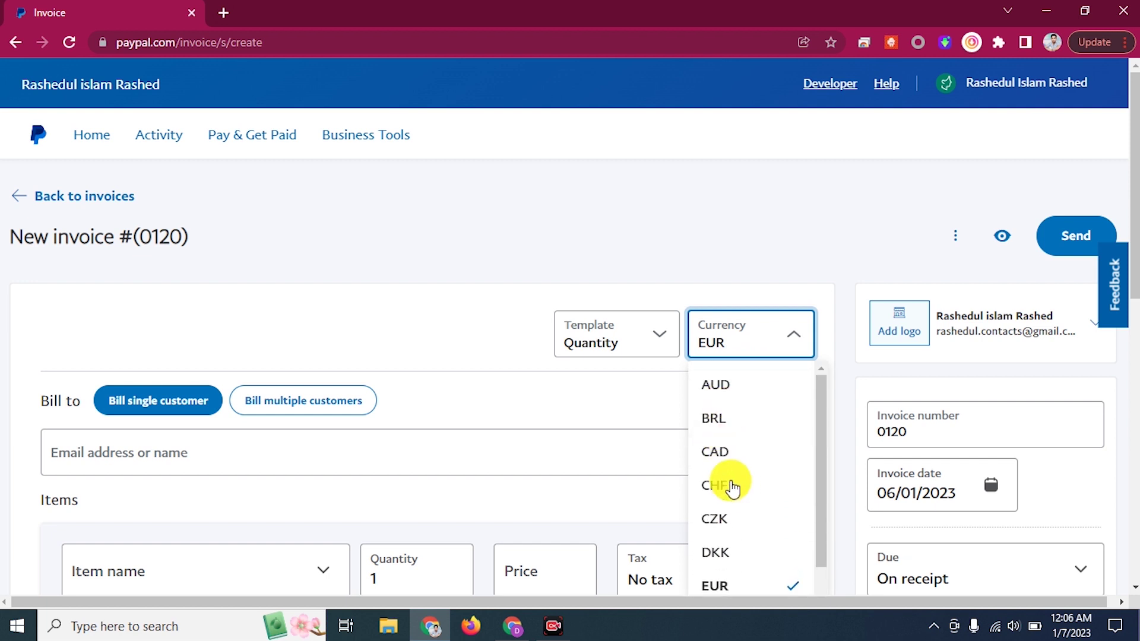
pyautogui.scroll(-6, 725, 469)
pyautogui.scroll(-4, 746, 543)
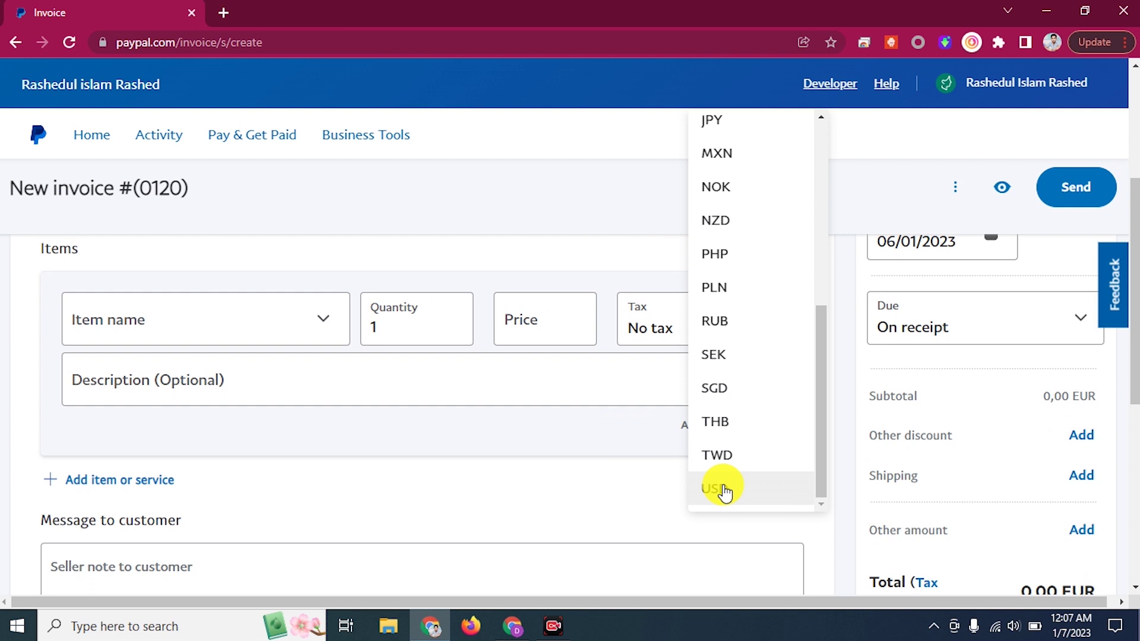
pyautogui.click(723, 488)
pyautogui.scroll(4, 720, 336)
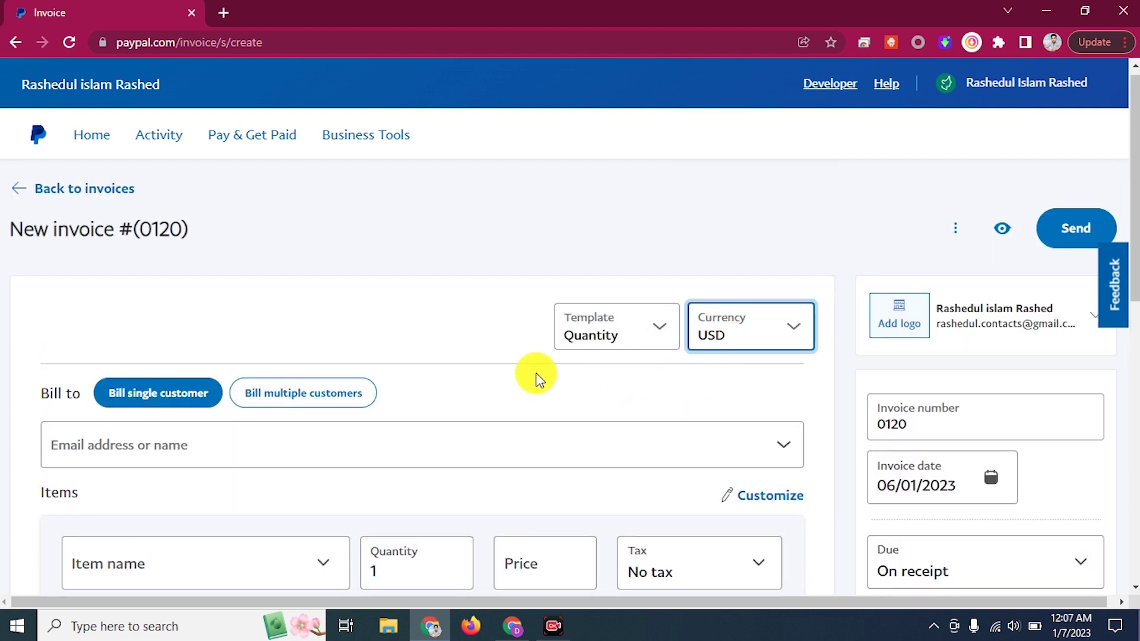
# Open the mail.tm temporary mailbox in a new browser tab to get a customer e-mail address.
pyautogui.scroll(-2, 781, 289)
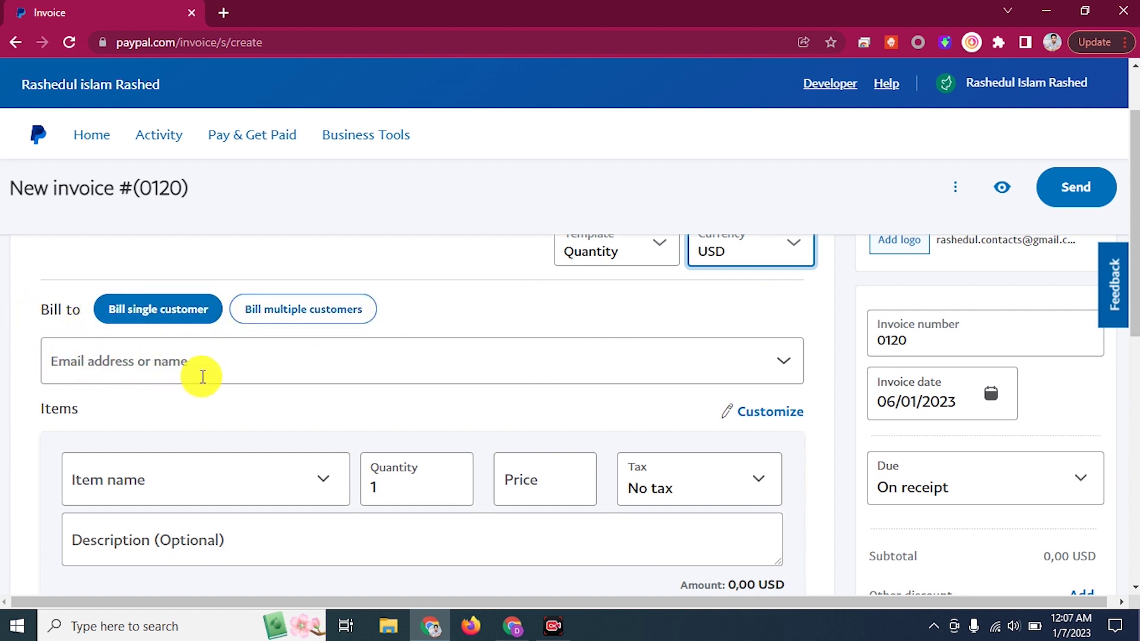
pyautogui.click(228, 19)
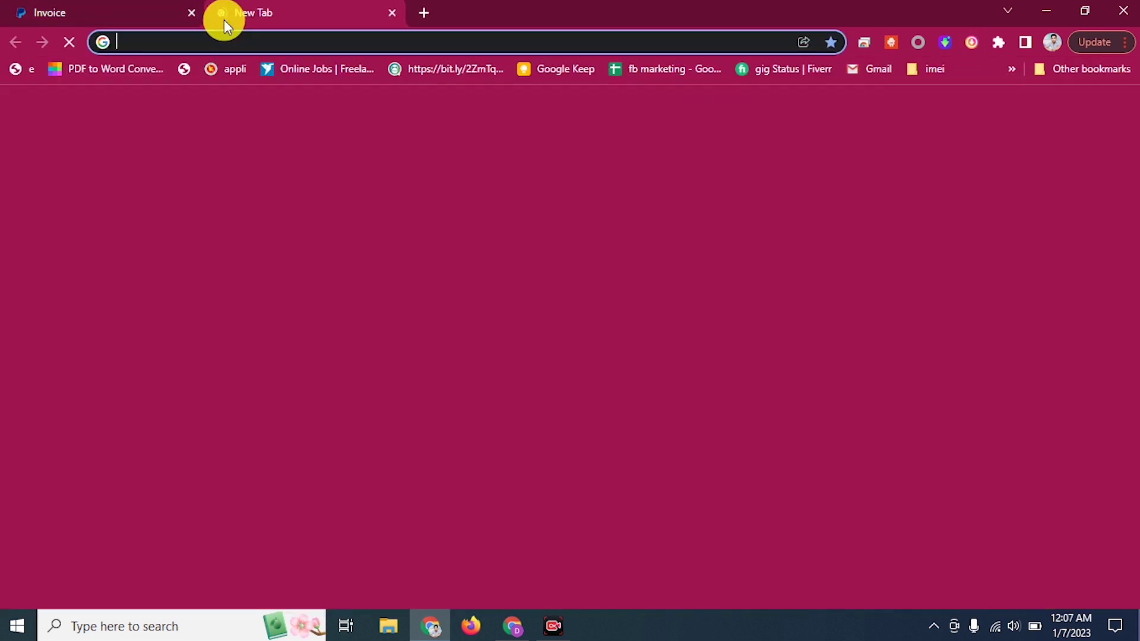
pyautogui.write('e')
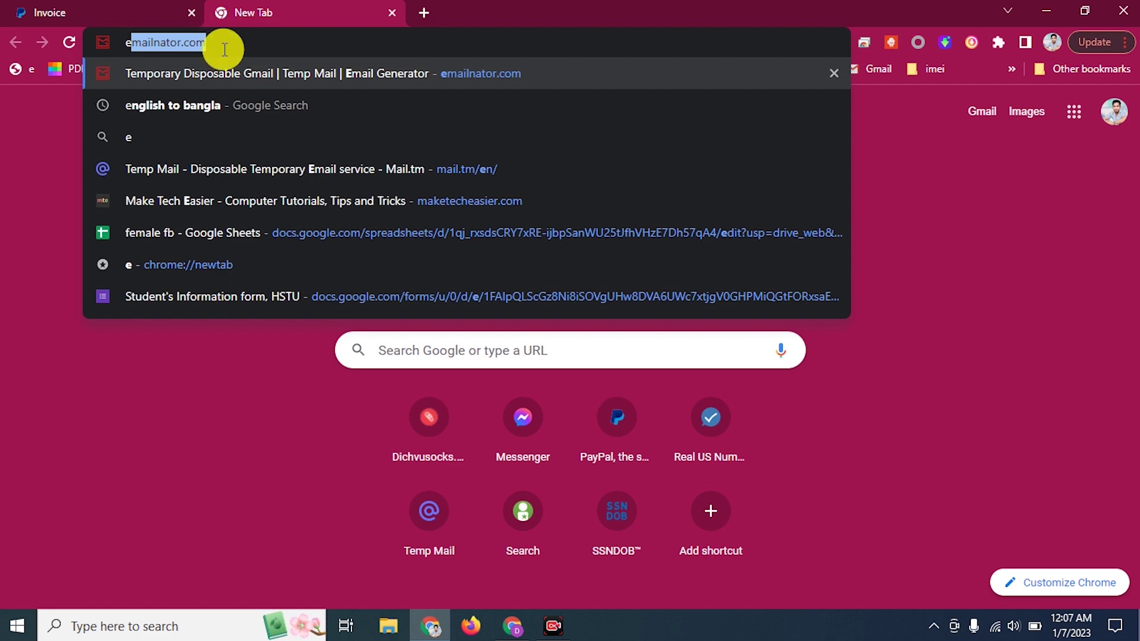
pyautogui.write('mailnator.com')
pyautogui.hotkey('ctrl', 'a')
pyautogui.write('ma')
pyautogui.press('Return')
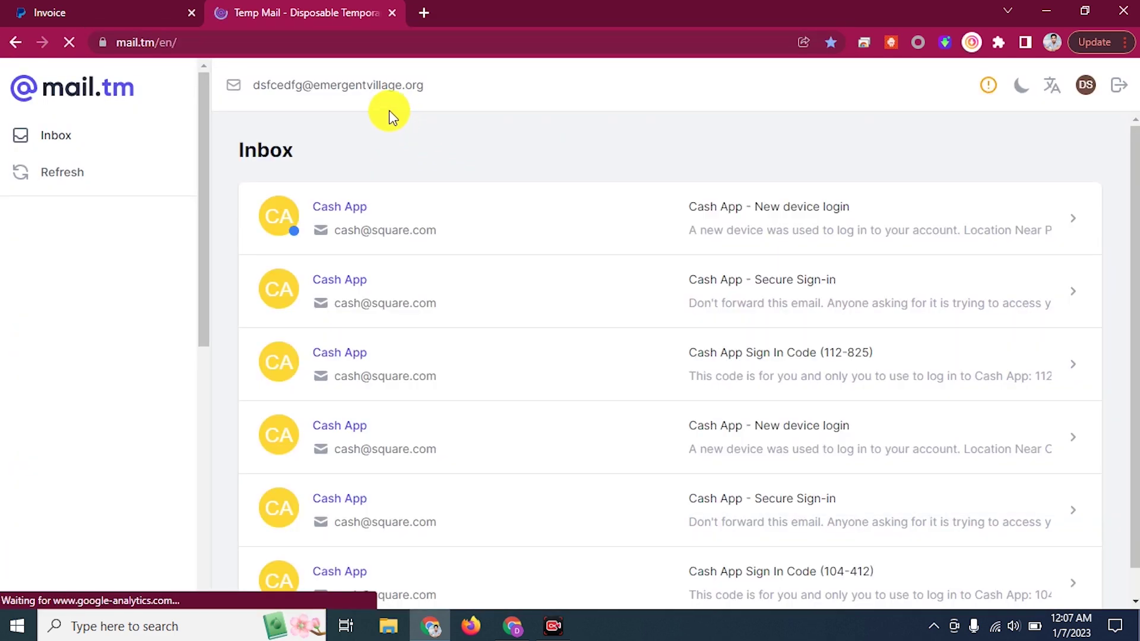
# Return to the invoice and bill it to a single customer using the temporary mailbox's e-mail address.
pyautogui.click(143, 21)
pyautogui.scroll(-1, 461, 323)
pyautogui.click(153, 280)
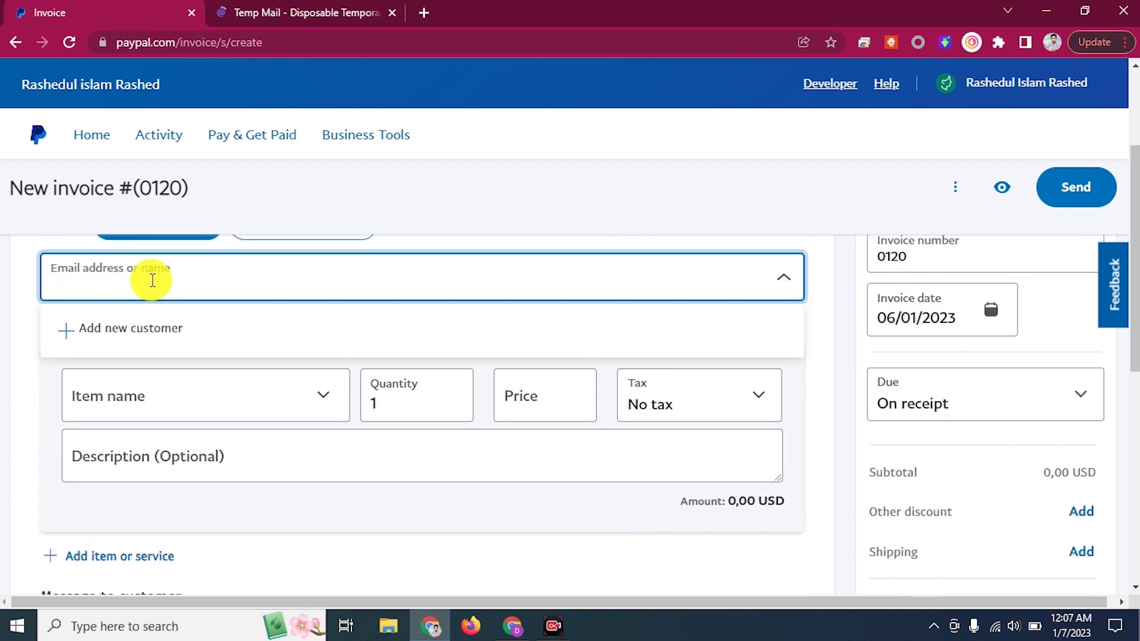
pyautogui.click(837, 291)
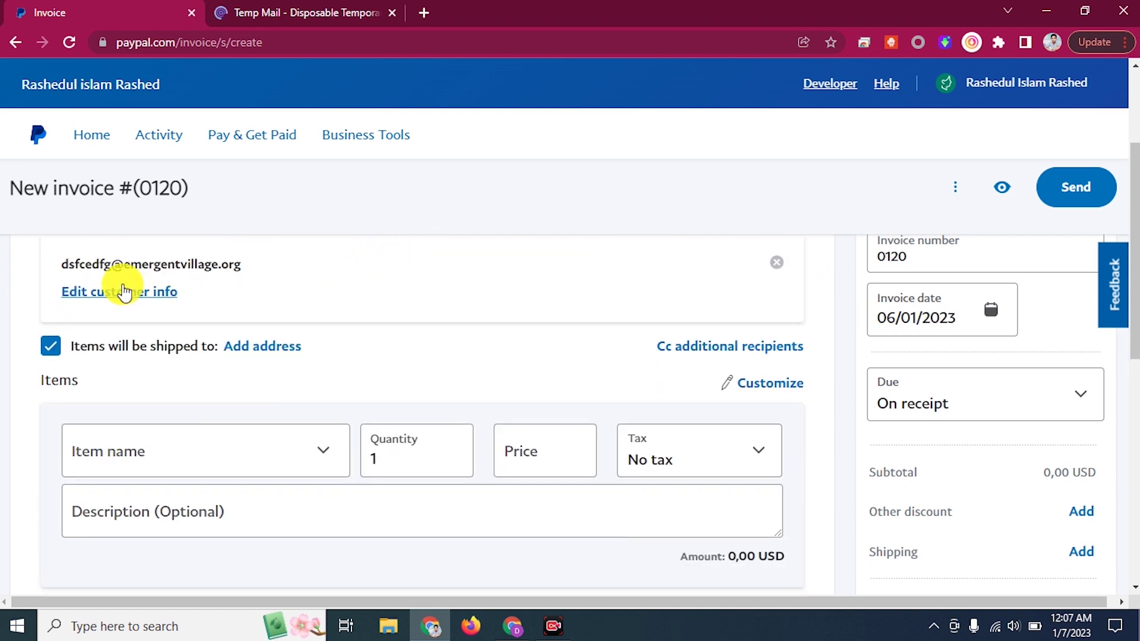
# Add the saved Photo editing item to the invoice with a quantity of 1.
pyautogui.scroll(1, 26, 305)
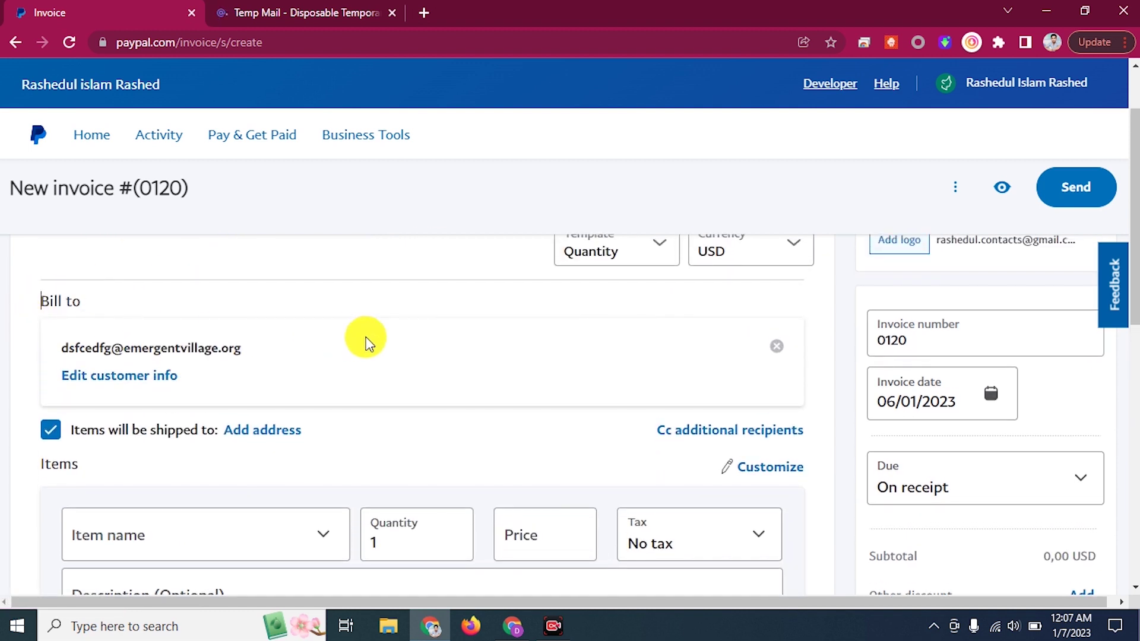
pyautogui.scroll(-1, 364, 340)
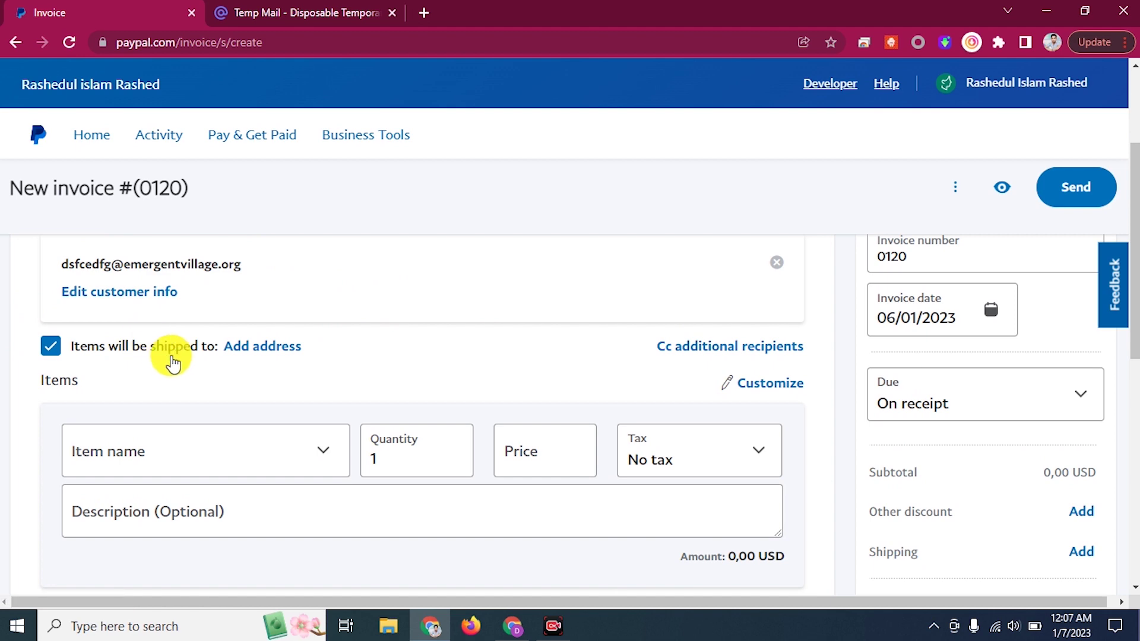
pyautogui.scroll(-2, 178, 380)
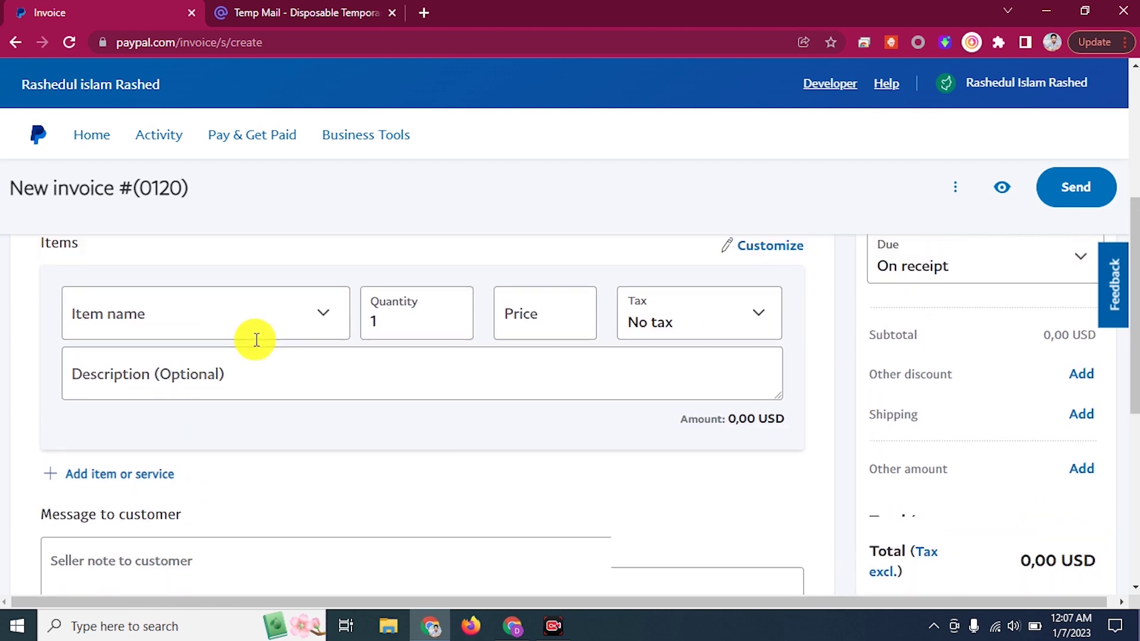
pyautogui.scroll(2, 221, 338)
pyautogui.scroll(-1, 234, 415)
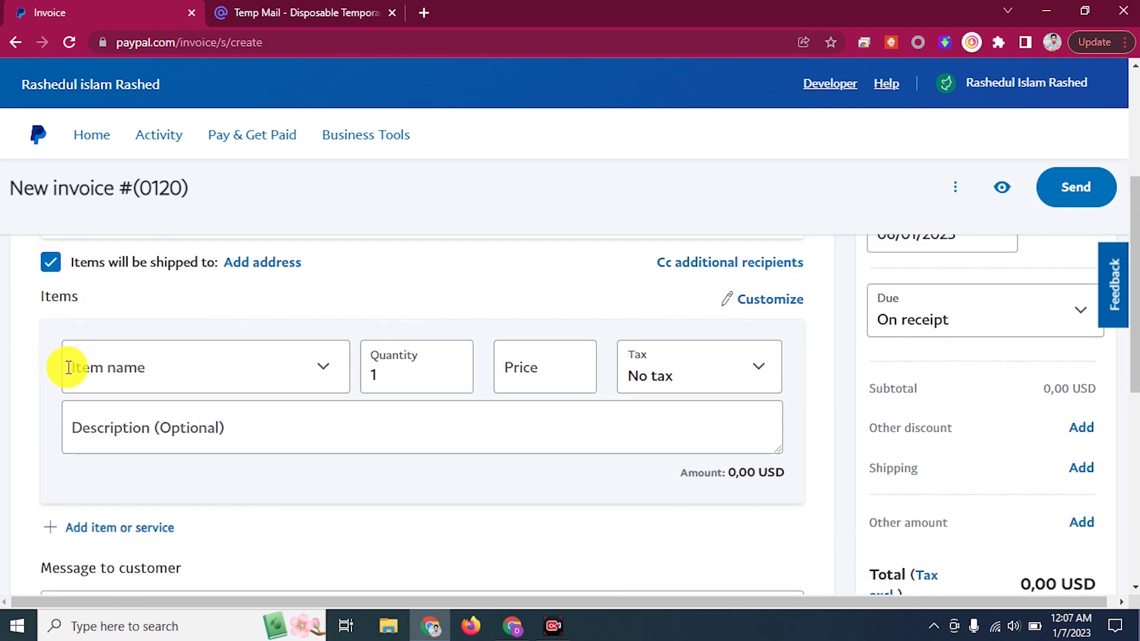
pyautogui.click(117, 368)
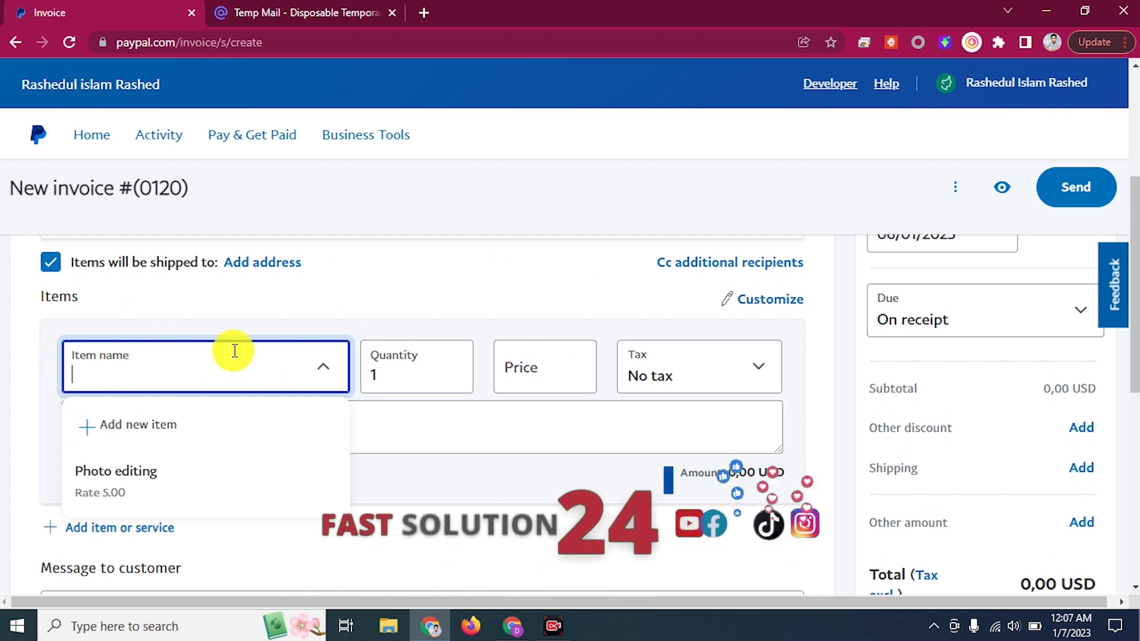
pyautogui.click(326, 315)
pyautogui.click(150, 363)
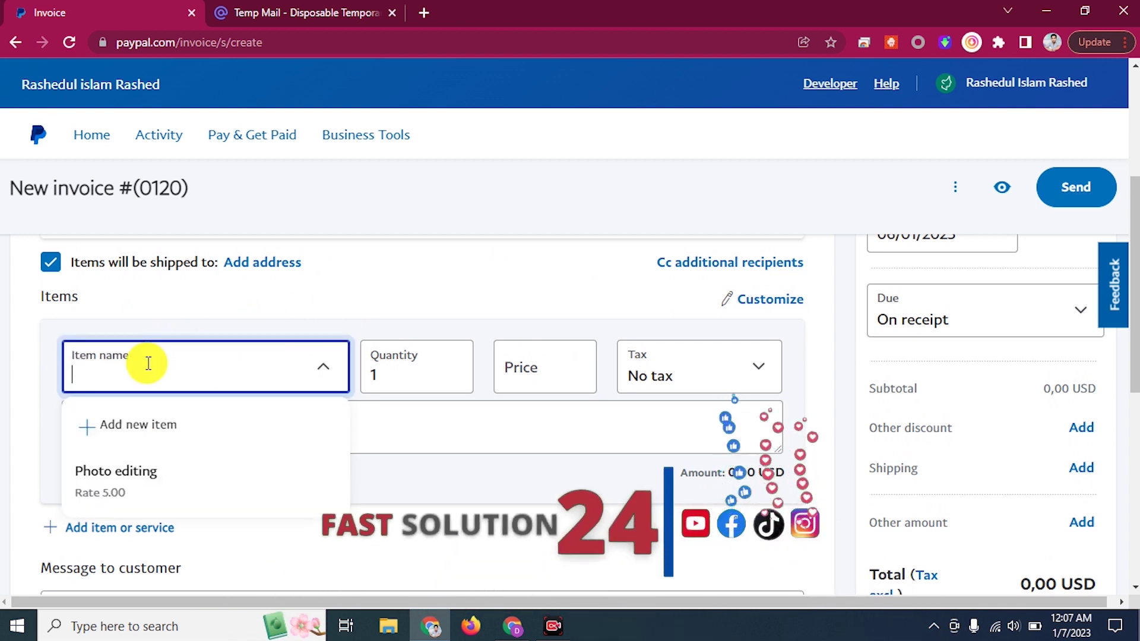
pyautogui.click(114, 473)
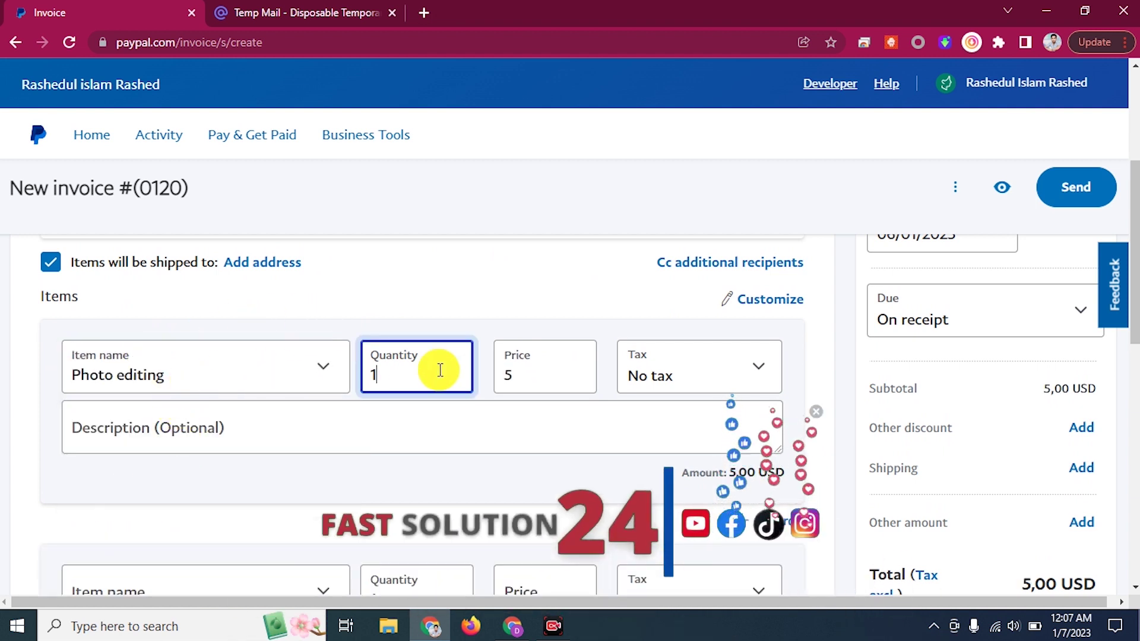
pyautogui.press('BackSpace')
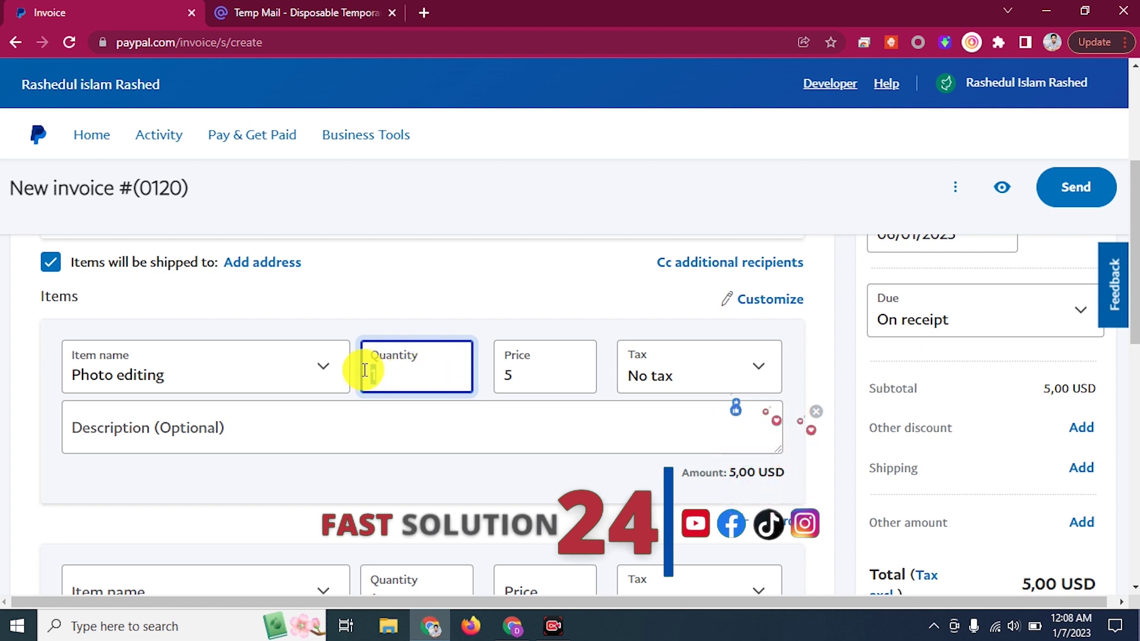
pyautogui.write('1')
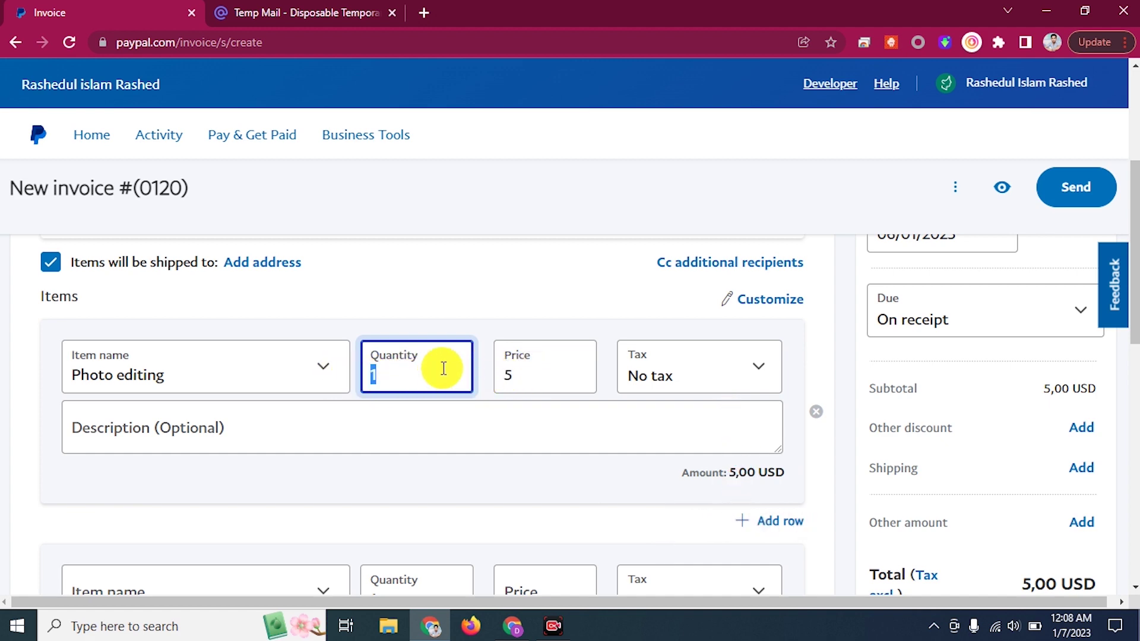
# Set the price of the Photo editing item to 10 USD.
pyautogui.click(512, 375)
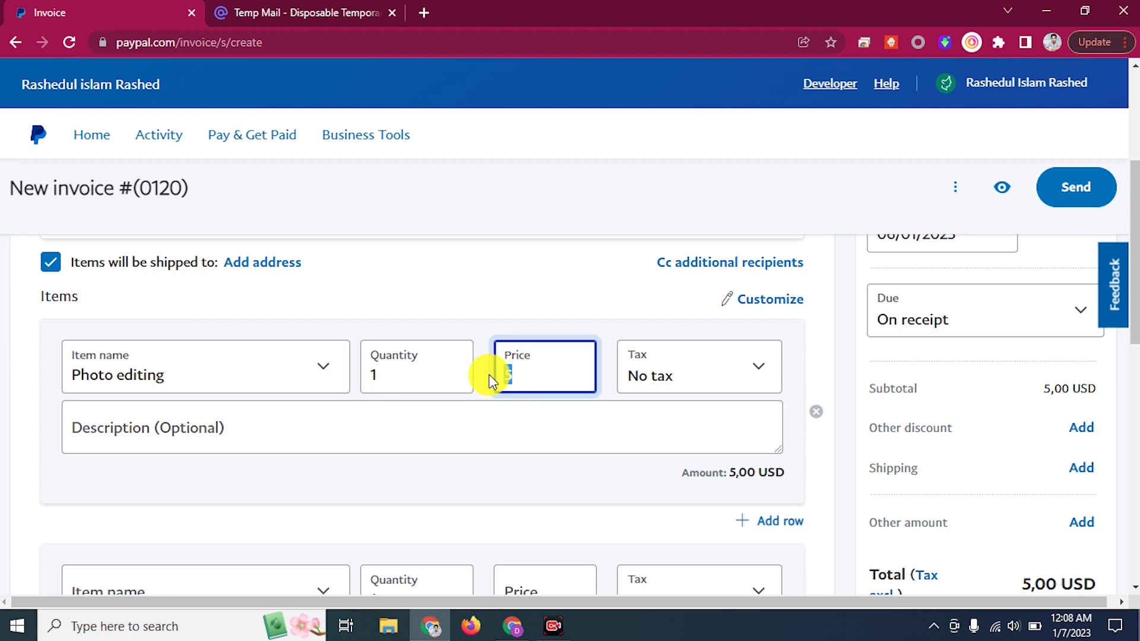
pyautogui.click(530, 378)
pyautogui.click(389, 372)
pyautogui.moveTo(565, 382); pyautogui.dragTo(469, 380)
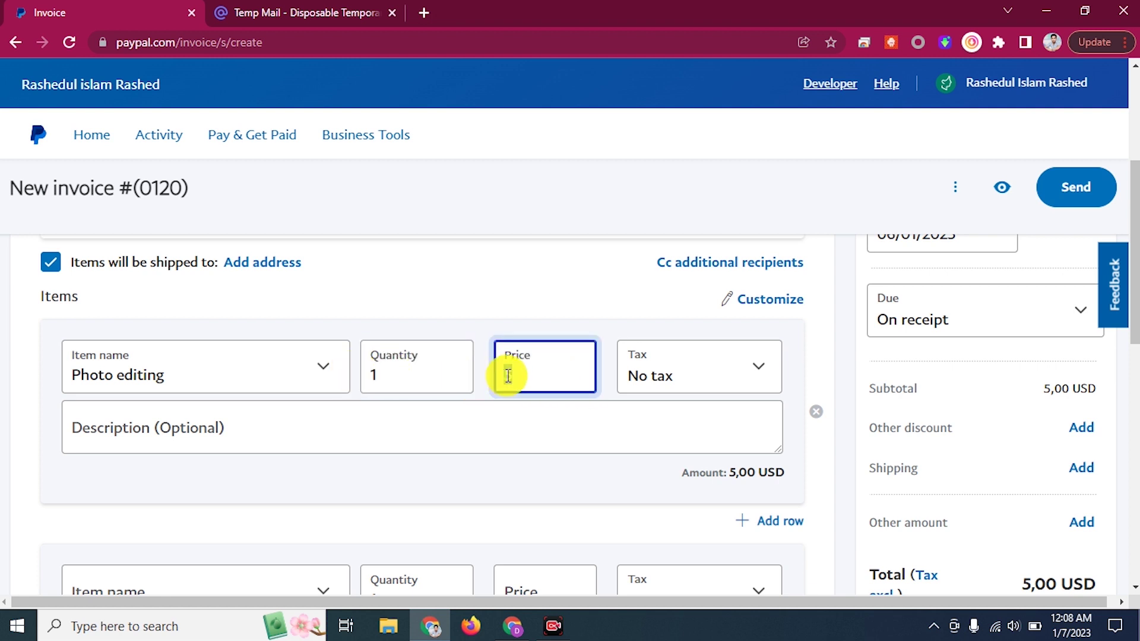
pyautogui.click(542, 321)
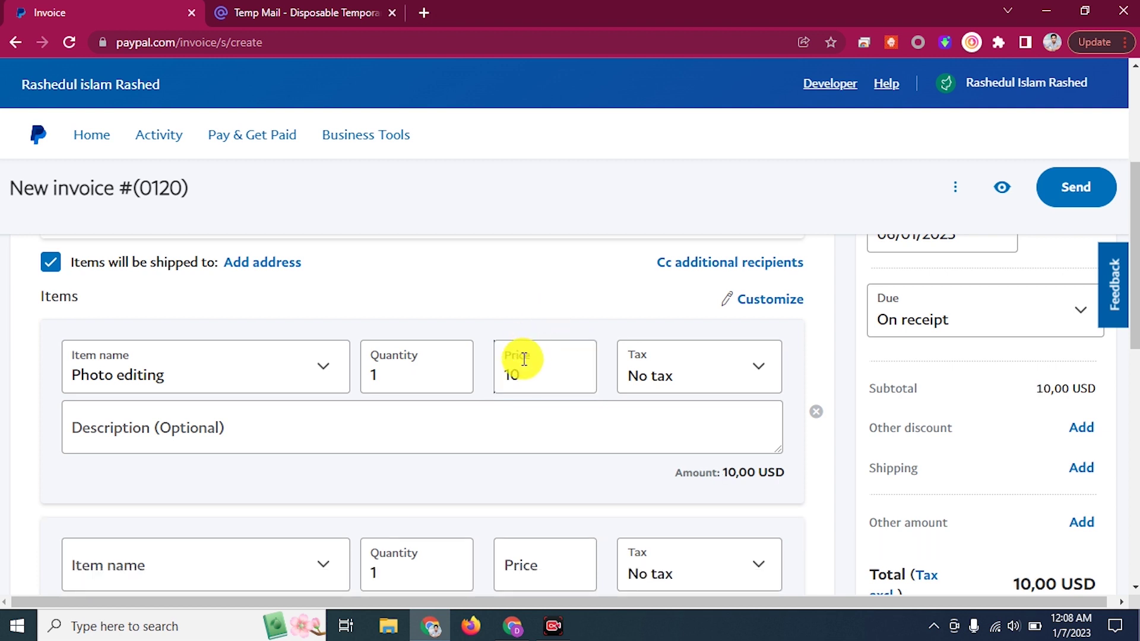
# Review the invoice's number, date, due term, subtotal and total.
pyautogui.moveTo(1043, 388); pyautogui.dragTo(1108, 389)
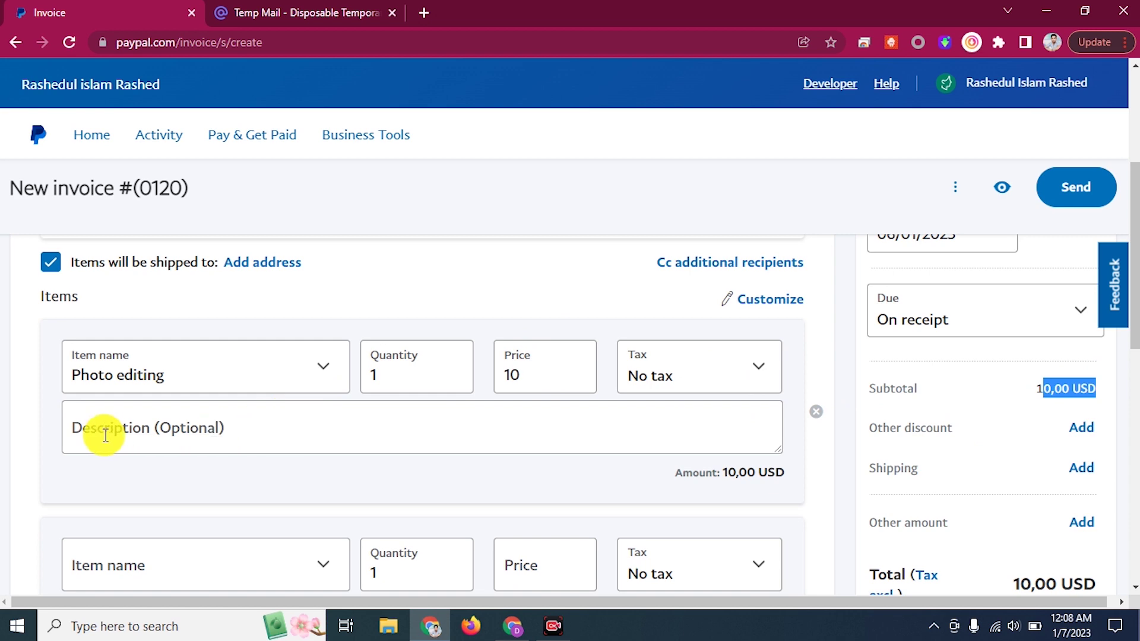
pyautogui.scroll(3, 678, 396)
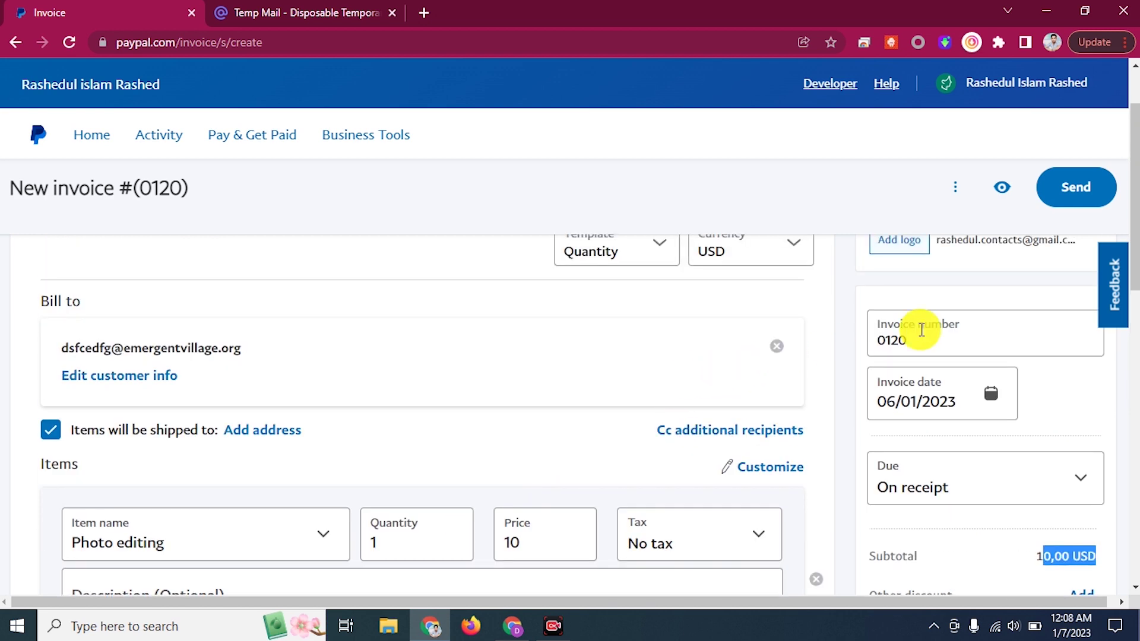
pyautogui.scroll(-2, 890, 369)
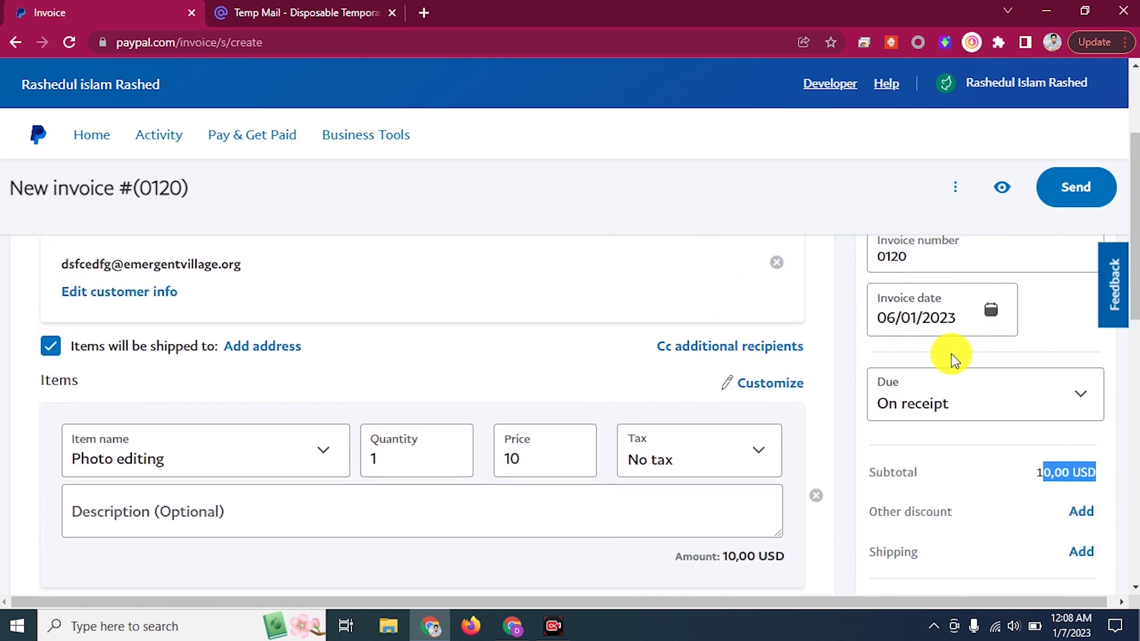
pyautogui.scroll(-3, 384, 308)
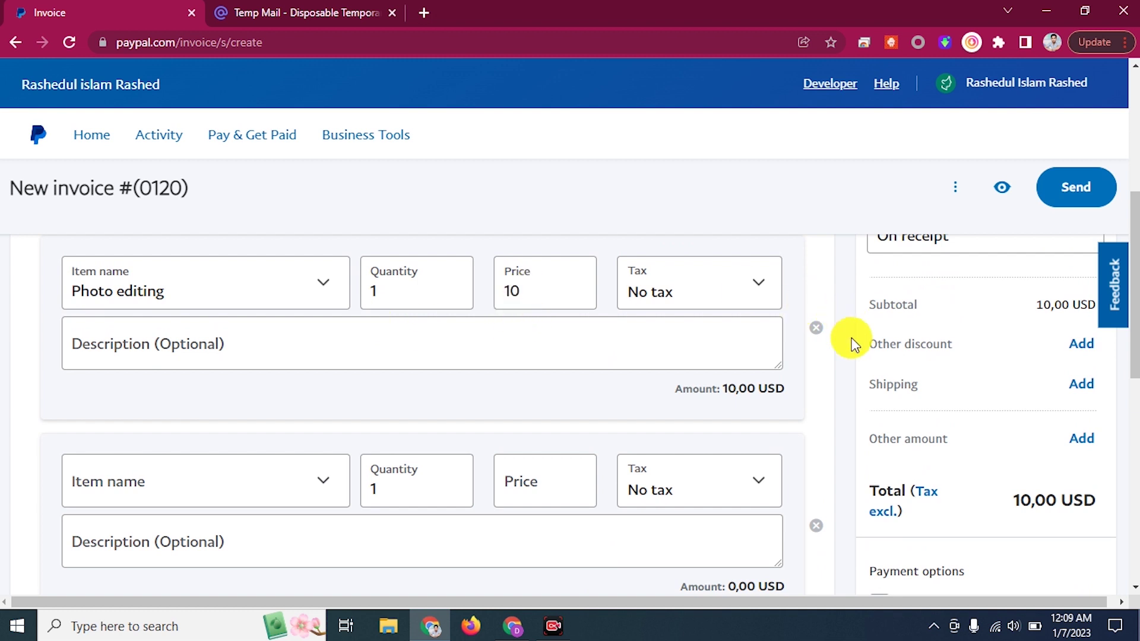
pyautogui.moveTo(884, 308); pyautogui.dragTo(1047, 310)
pyautogui.scroll(-2, 890, 343)
pyautogui.moveTo(1008, 414); pyautogui.dragTo(1094, 433)
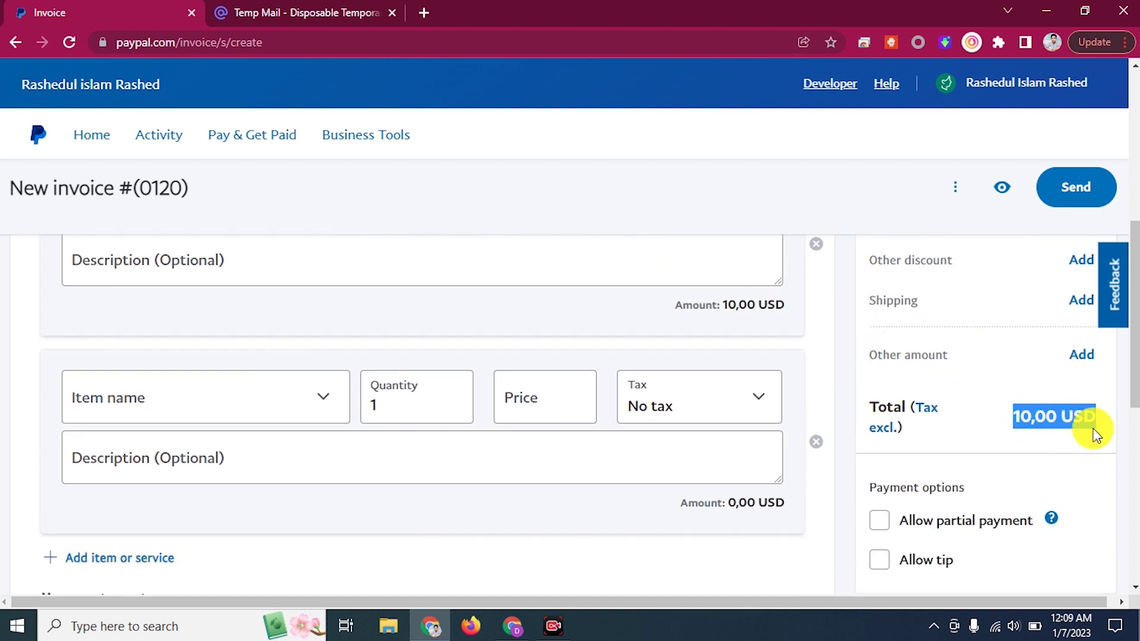
# Allow partial payment on the invoice with a minimum due of 5 USD.
pyautogui.scroll(-2, 985, 380)
pyautogui.scroll(-2, 879, 374)
pyautogui.doubleClick(941, 323)
pyautogui.click(918, 322)
pyautogui.moveTo(851, 324); pyautogui.dragTo(922, 324)
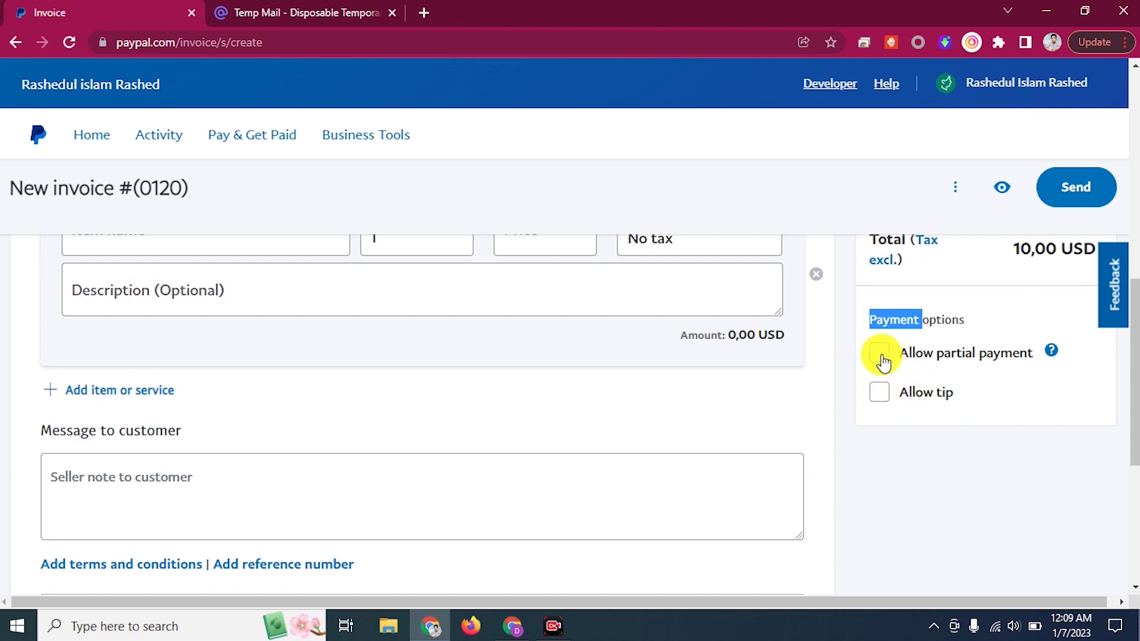
pyautogui.scroll(1, 903, 362)
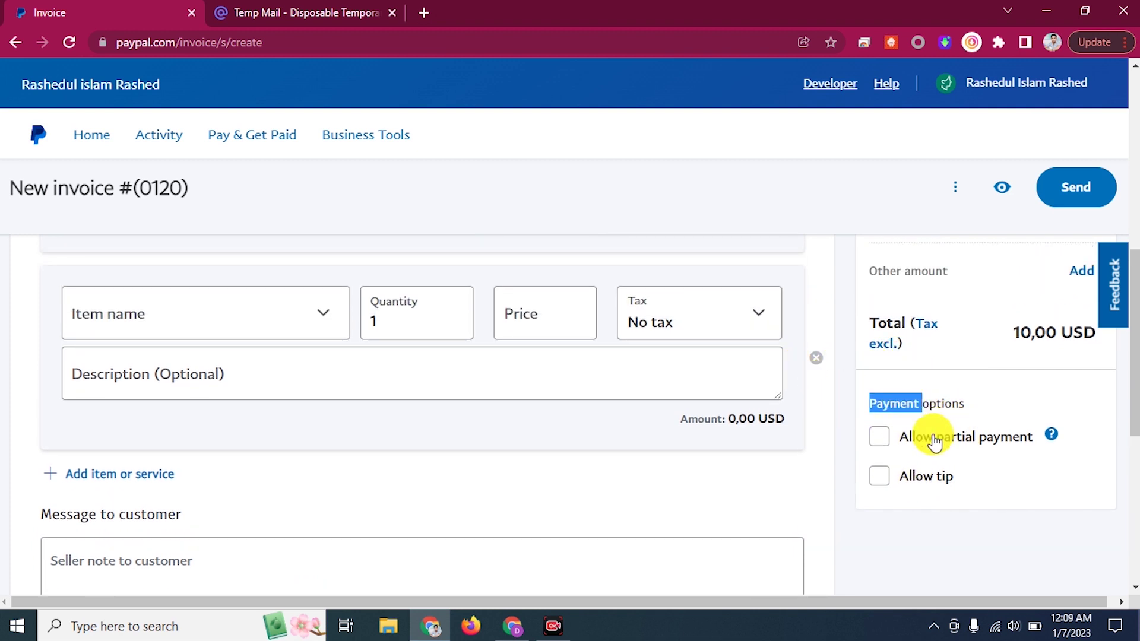
pyautogui.scroll(-1, 932, 442)
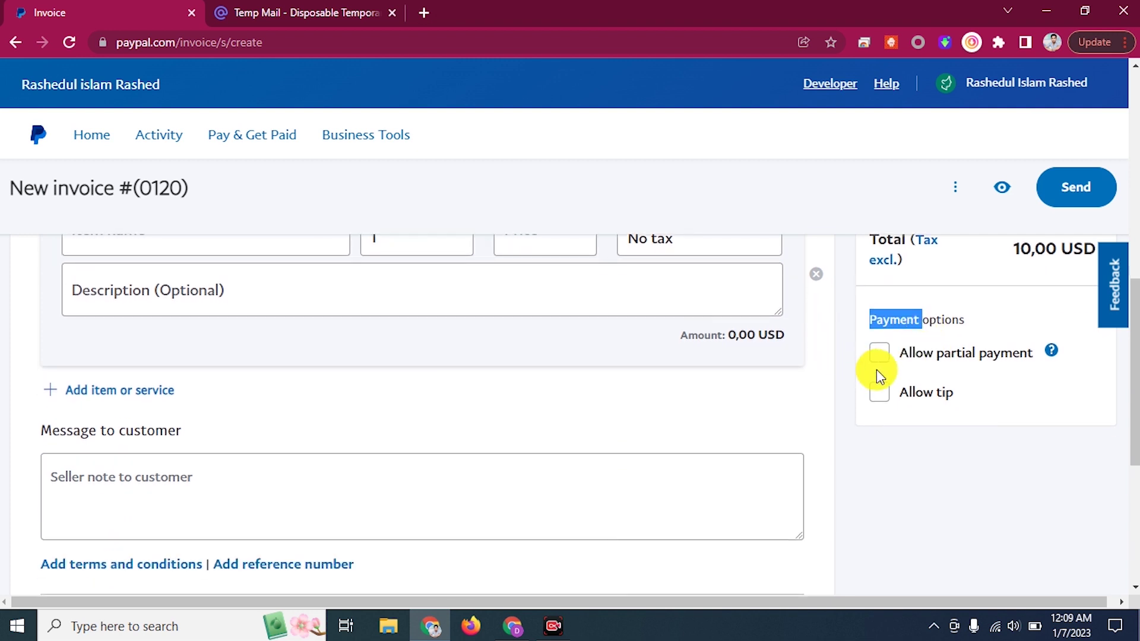
pyautogui.scroll(1, 878, 362)
pyautogui.scroll(1, 957, 338)
pyautogui.scroll(-2, 962, 333)
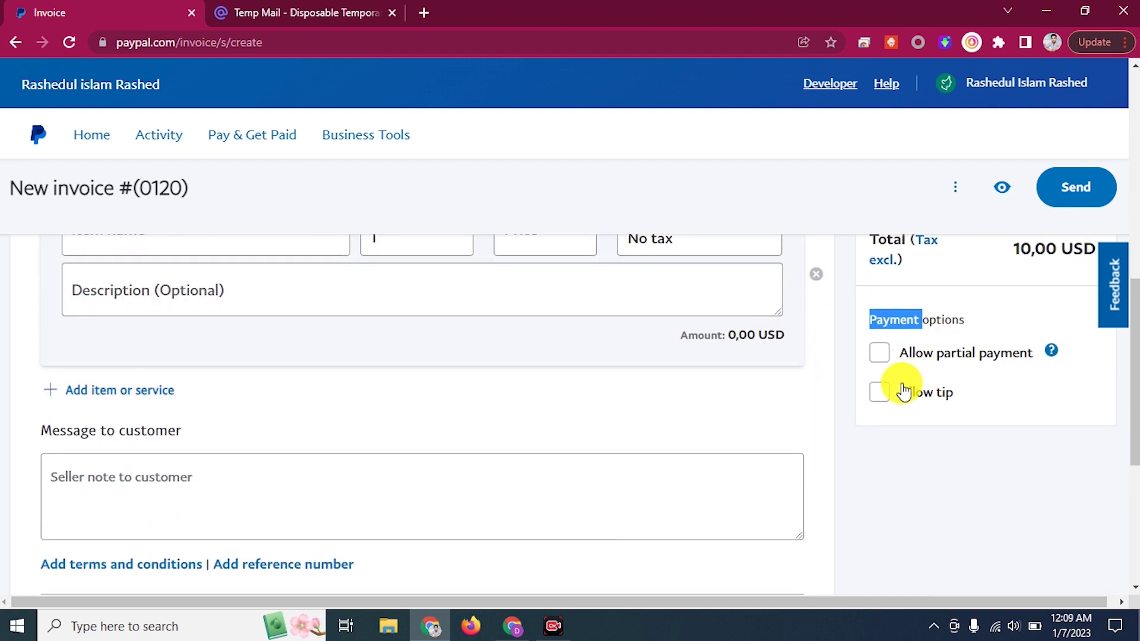
pyautogui.click(873, 356)
pyautogui.click(929, 406)
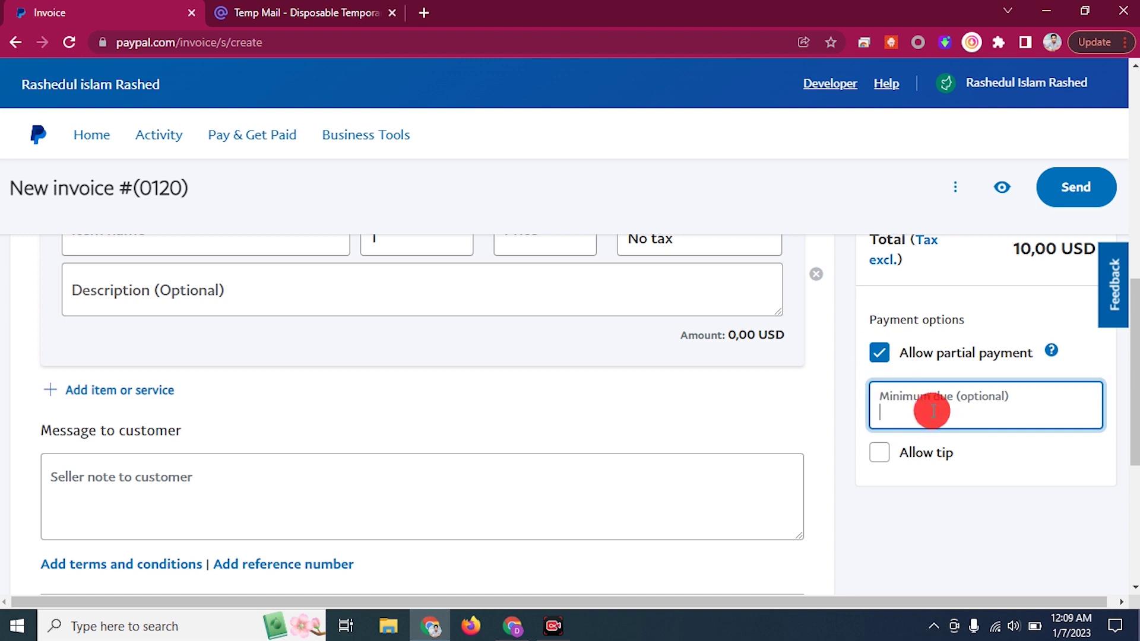
pyautogui.write('5')
pyautogui.click(840, 395)
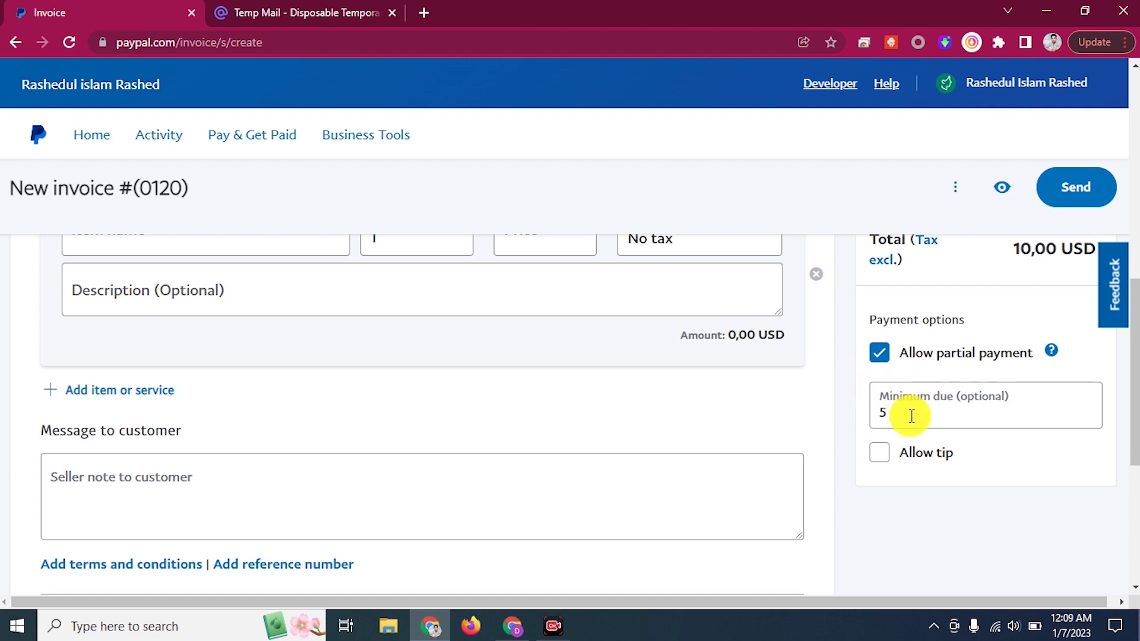
pyautogui.click(911, 410)
pyautogui.click(856, 405)
# Allow the customer to add a tip to the invoice payment.
pyautogui.scroll(2, 901, 409)
pyautogui.scroll(4, 936, 385)
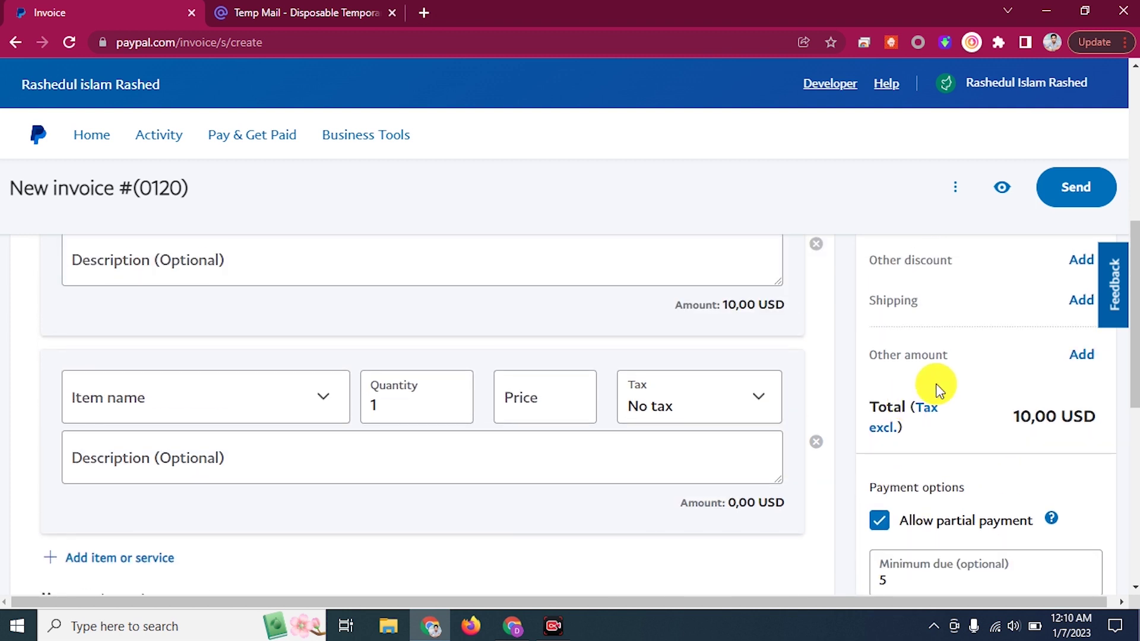
pyautogui.scroll(-4, 939, 375)
pyautogui.moveTo(1034, 444)
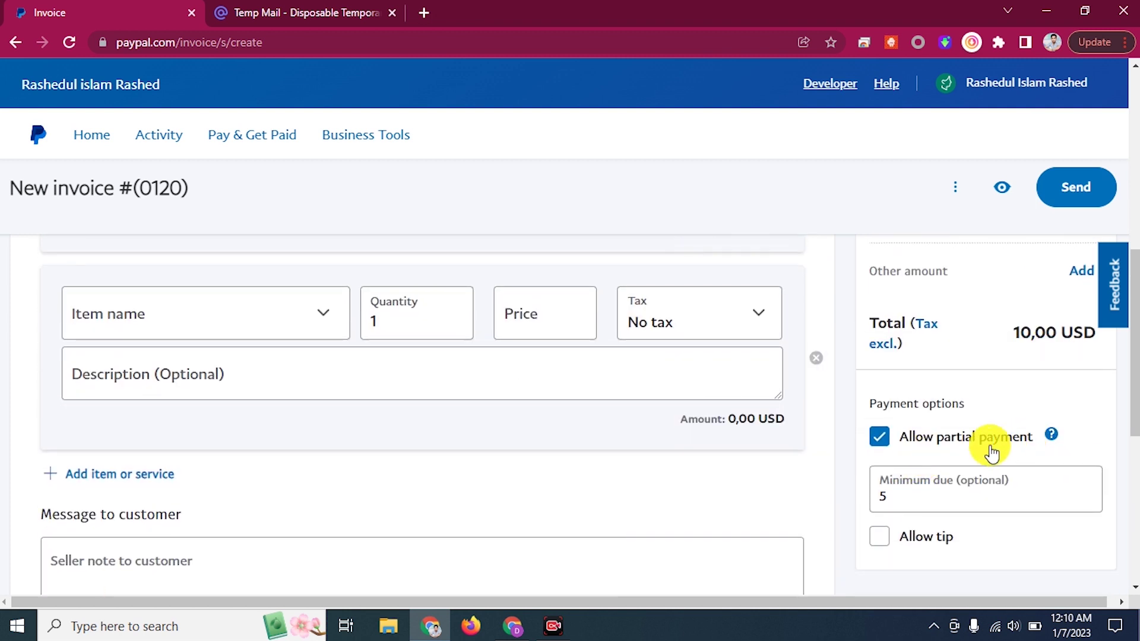
pyautogui.scroll(-4, 950, 484)
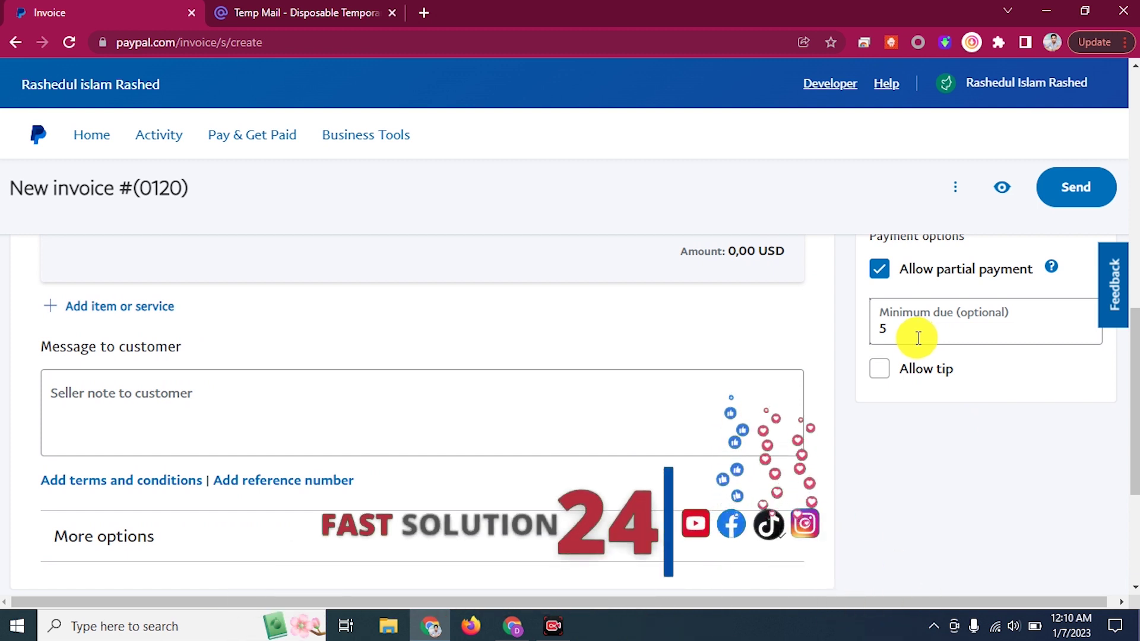
pyautogui.scroll(-1, 918, 338)
pyautogui.click(879, 286)
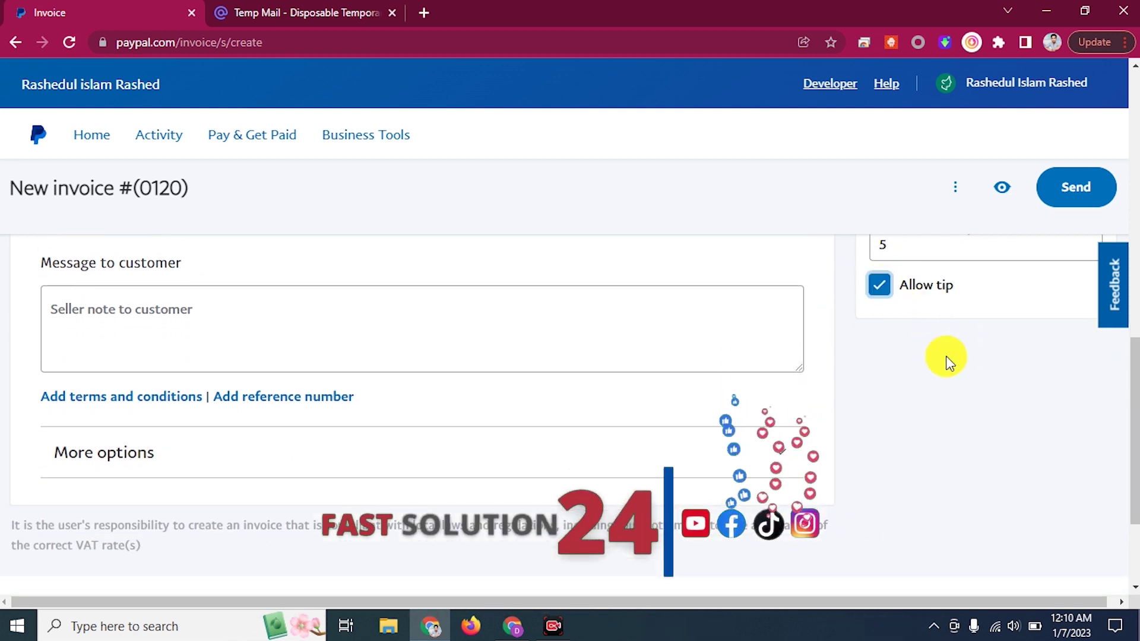
# Look over the whole invoice form, from template and recipient to the items, payment options and customer message.
pyautogui.scroll(1, 914, 303)
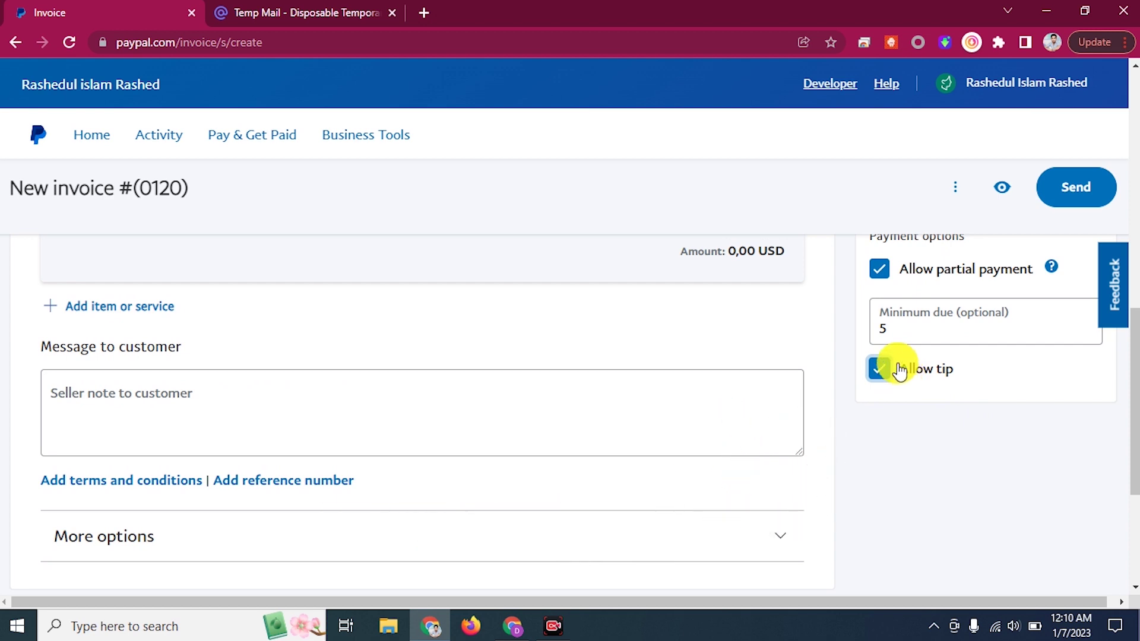
pyautogui.scroll(-1, 905, 365)
pyautogui.scroll(3, 908, 357)
pyautogui.scroll(-5, 905, 368)
pyautogui.scroll(10, 533, 457)
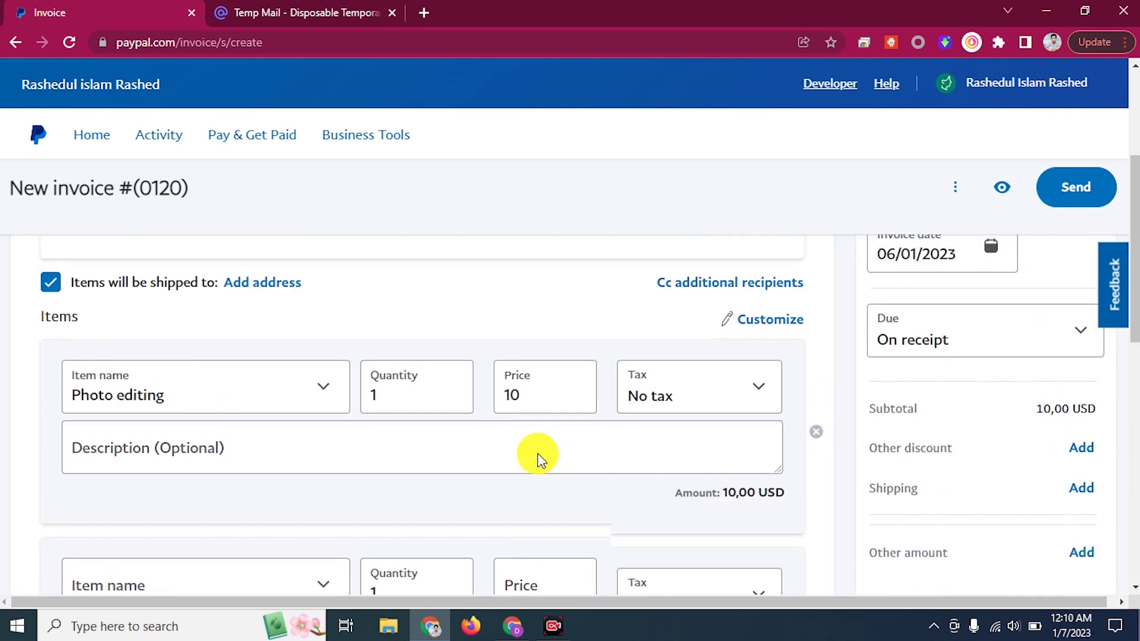
pyautogui.scroll(4, 536, 453)
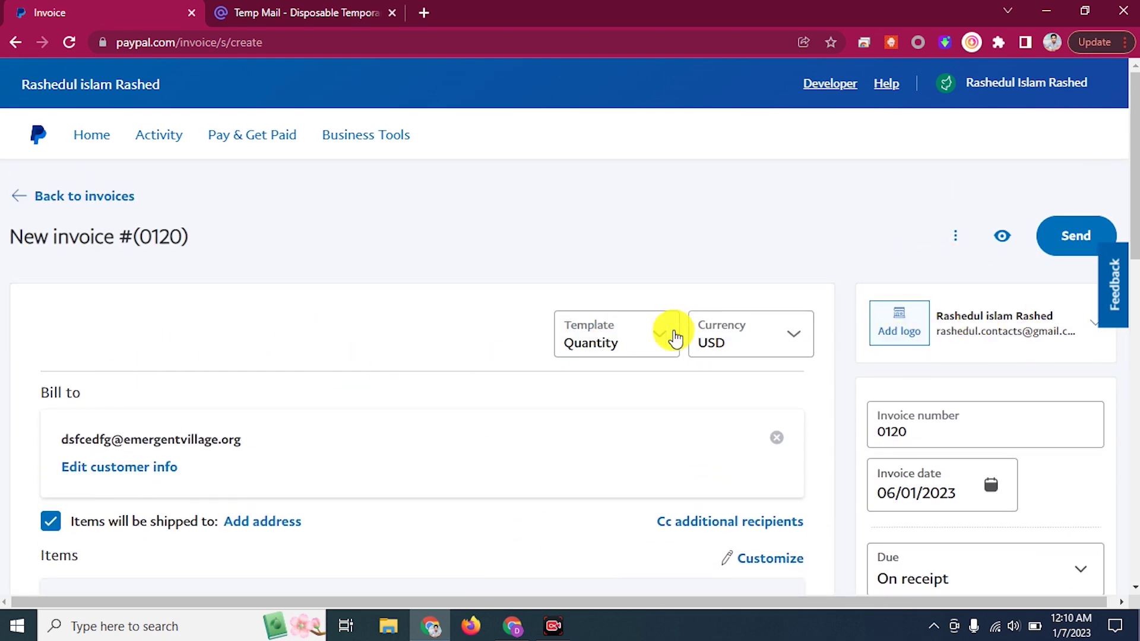
pyautogui.scroll(-10, 208, 349)
pyautogui.scroll(3, 657, 315)
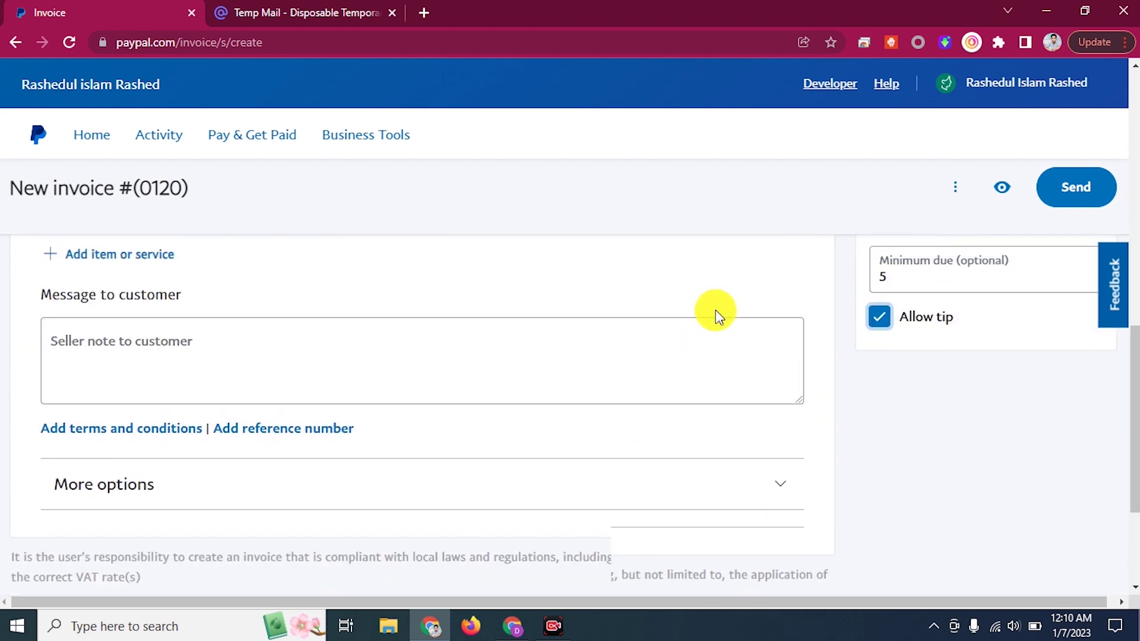
pyautogui.scroll(5, 715, 314)
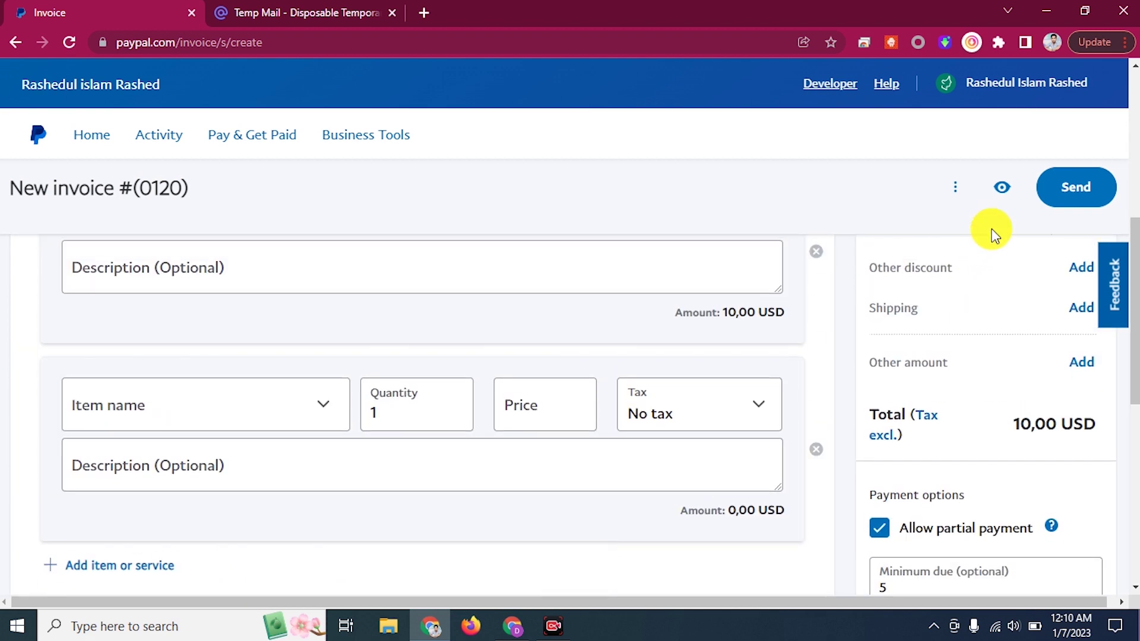
# Preview the invoice as the customer sees it and check its amount, payment options, tip field and item list.
pyautogui.click(1003, 190)
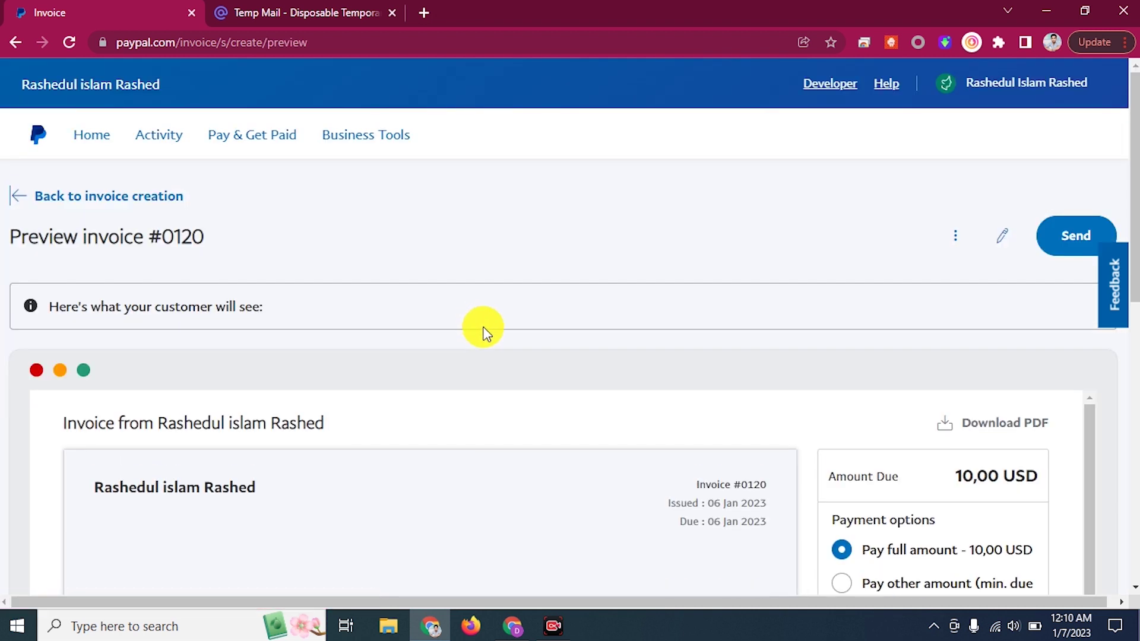
pyautogui.scroll(-3, 229, 265)
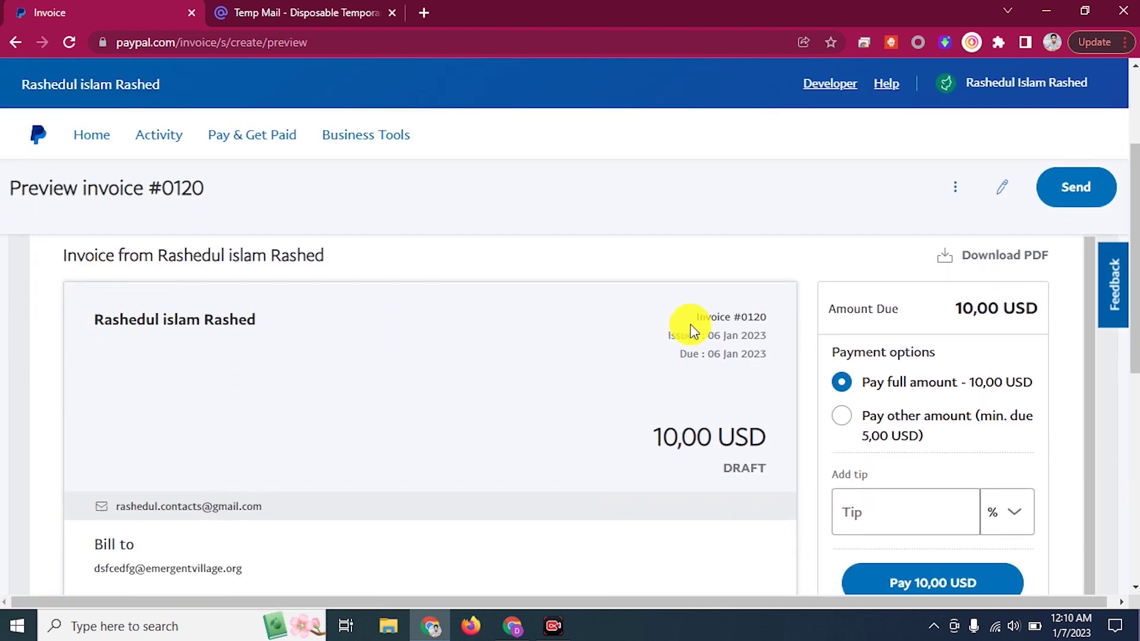
pyautogui.scroll(-1, 849, 326)
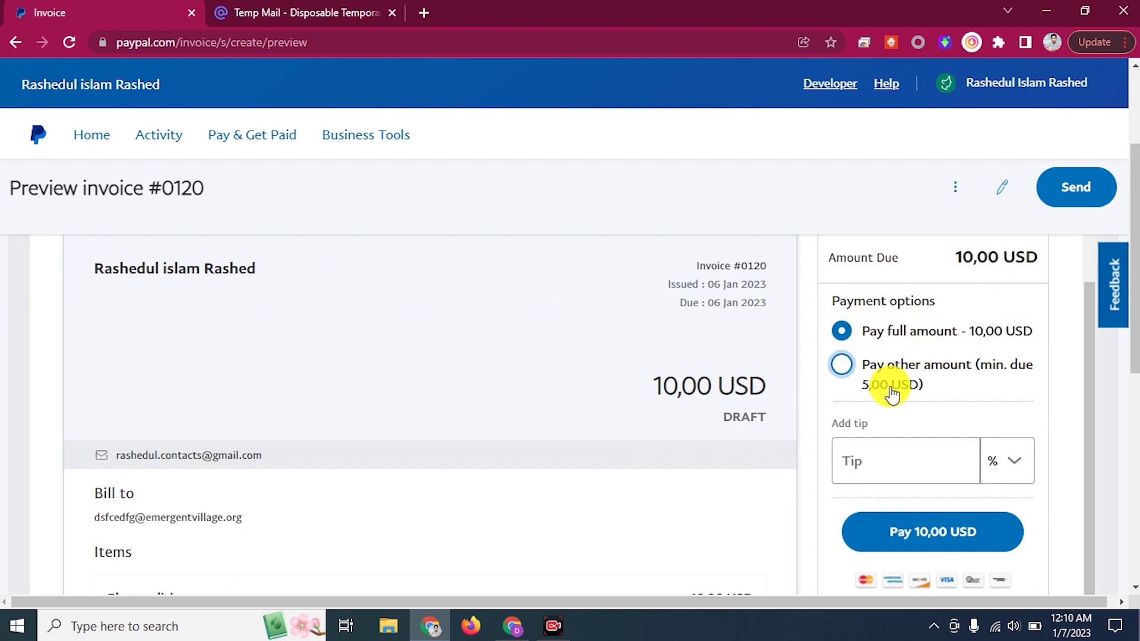
pyautogui.scroll(-2, 897, 395)
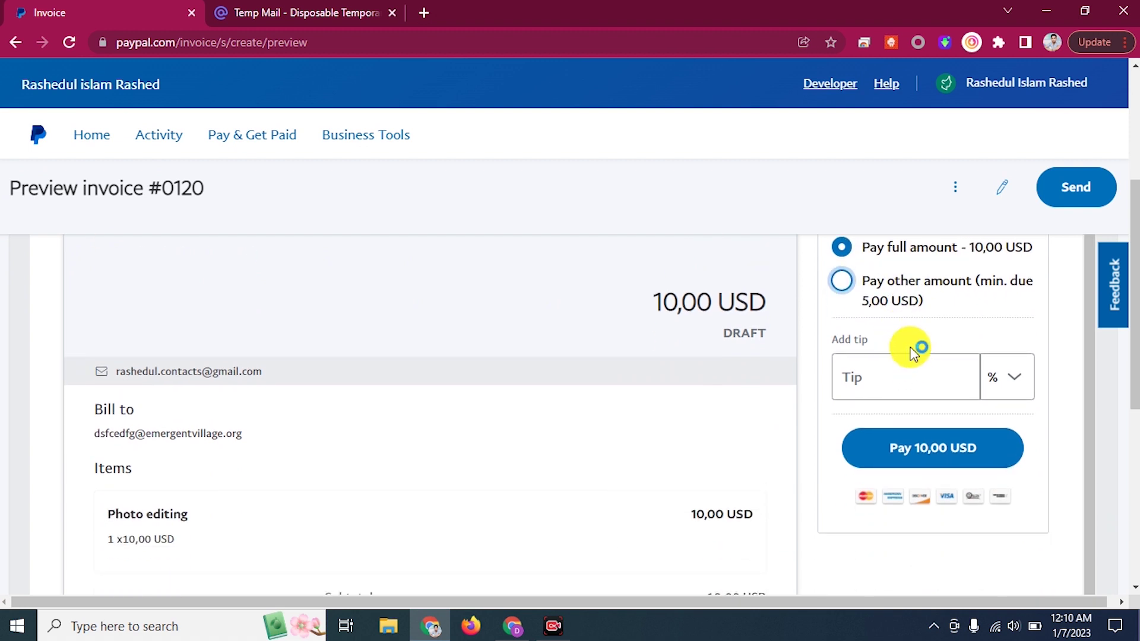
pyautogui.moveTo(838, 339); pyautogui.dragTo(920, 349)
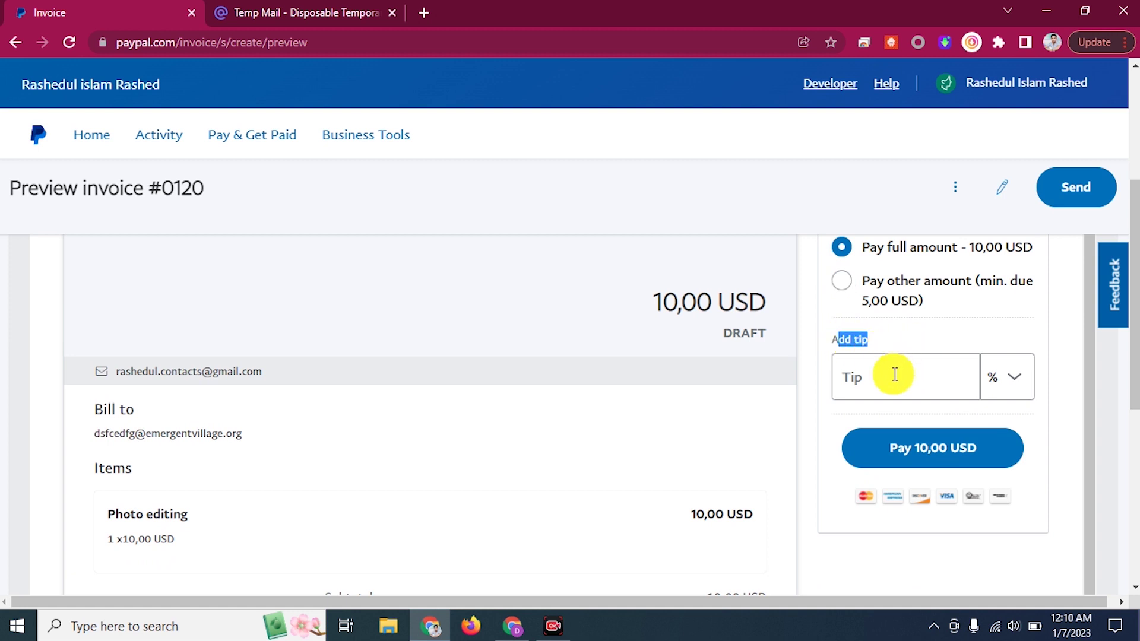
pyautogui.click(889, 357)
pyautogui.scroll(-2, 890, 362)
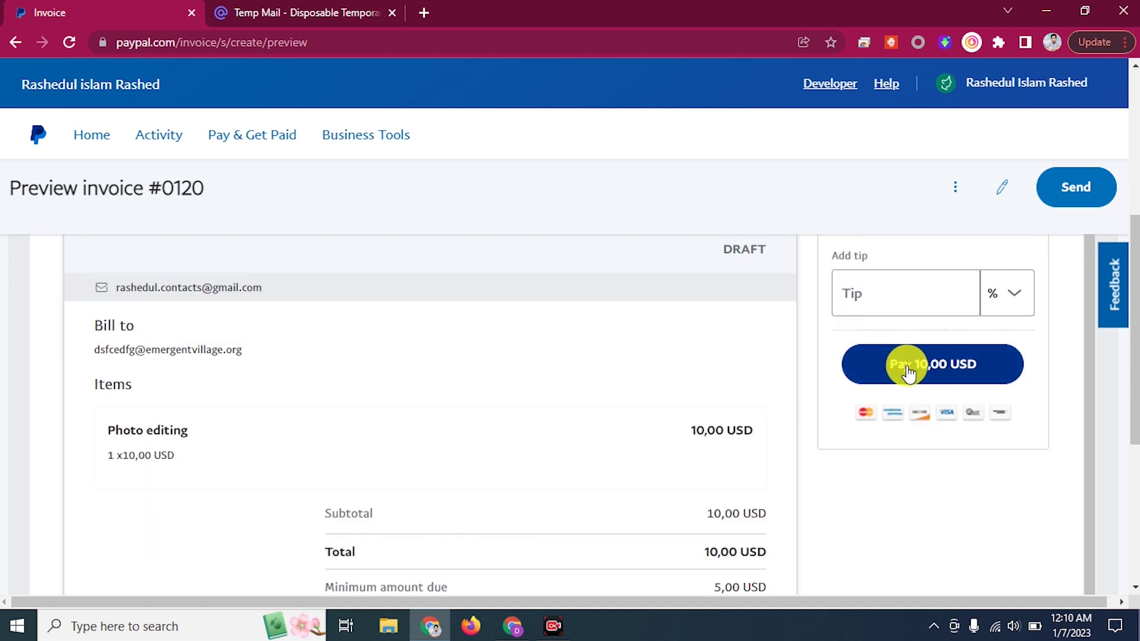
pyautogui.scroll(-6, 908, 373)
pyautogui.scroll(4, 534, 375)
pyautogui.scroll(5, 521, 378)
pyautogui.scroll(-3, 529, 356)
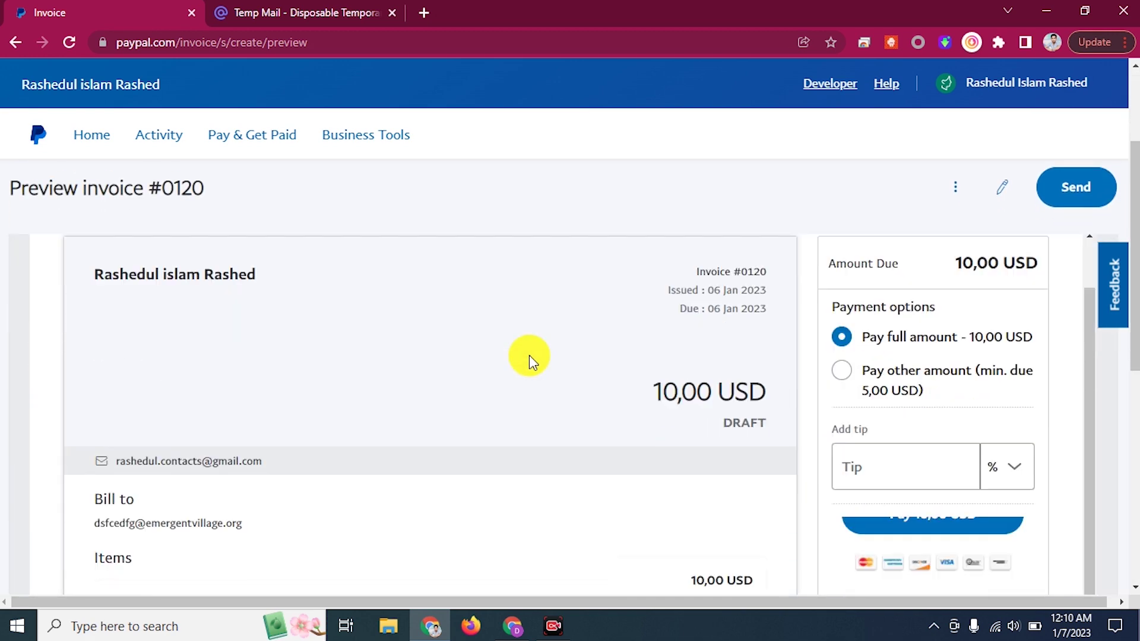
pyautogui.scroll(5, 532, 354)
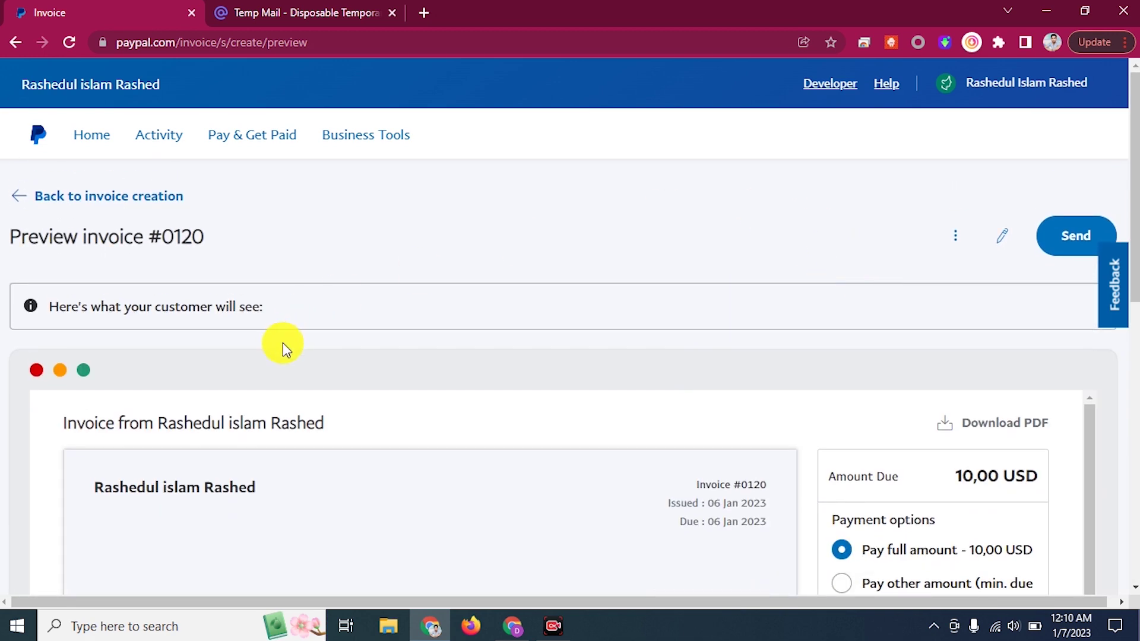
pyautogui.scroll(-3, 282, 343)
pyautogui.scroll(3, 280, 348)
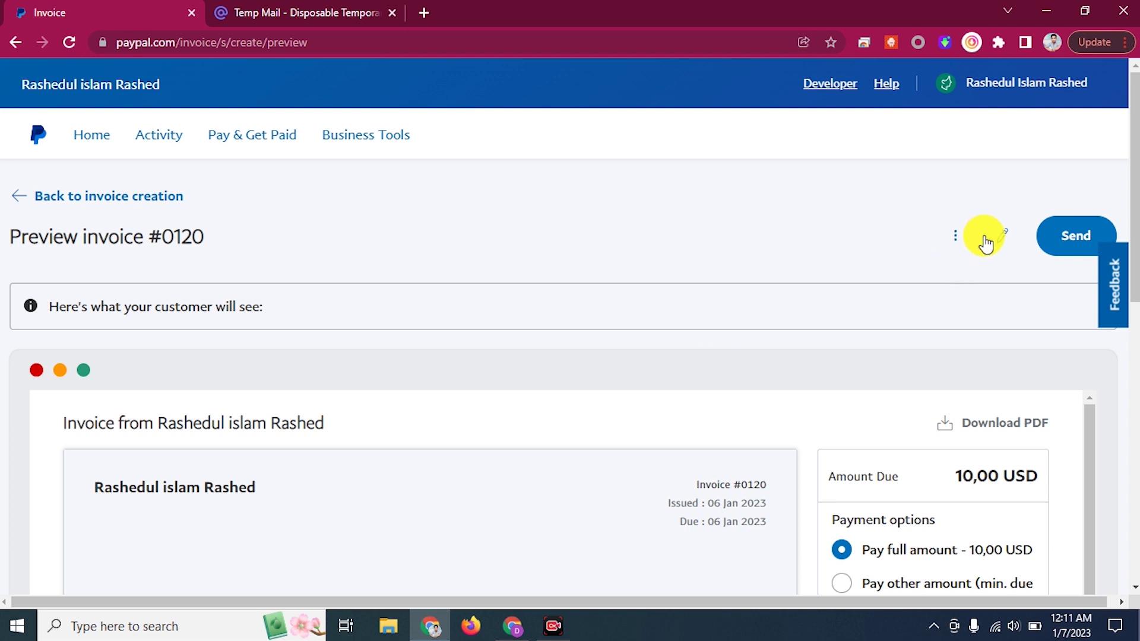
# Create a shareable link to the invoice from the preview and select the link's full address.
pyautogui.click(952, 238)
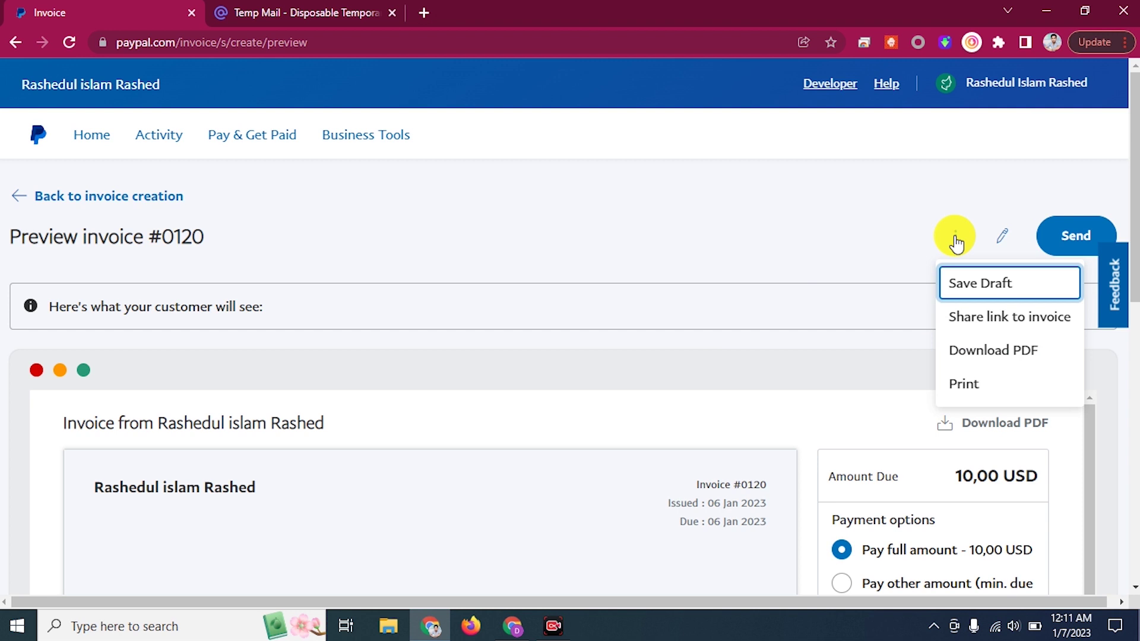
pyautogui.click(997, 321)
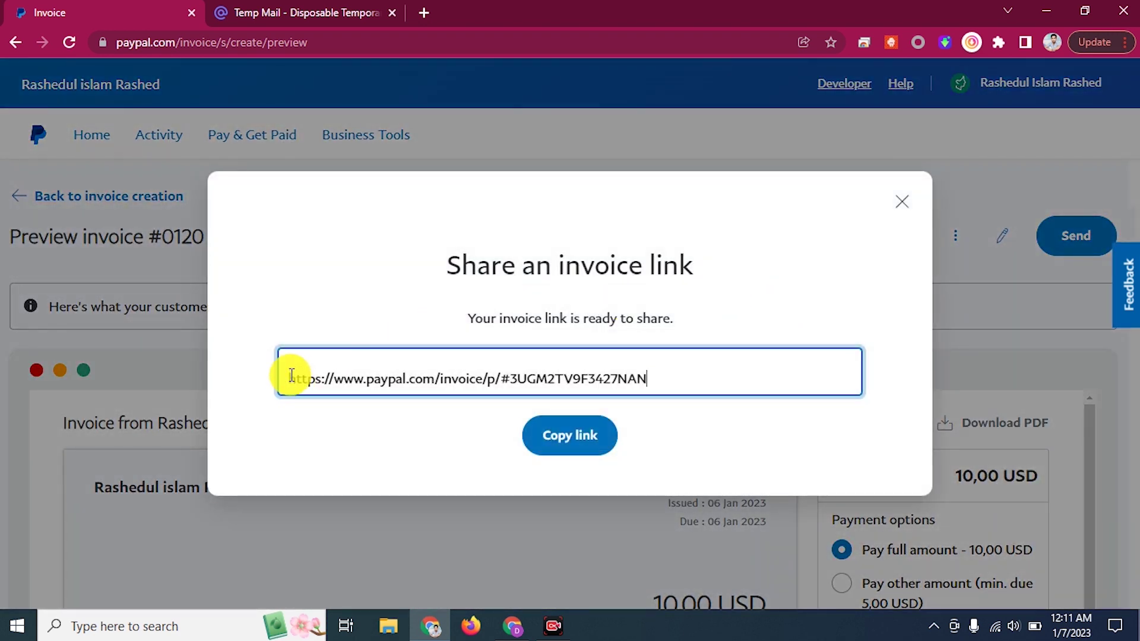
pyautogui.moveTo(291, 375); pyautogui.dragTo(681, 363)
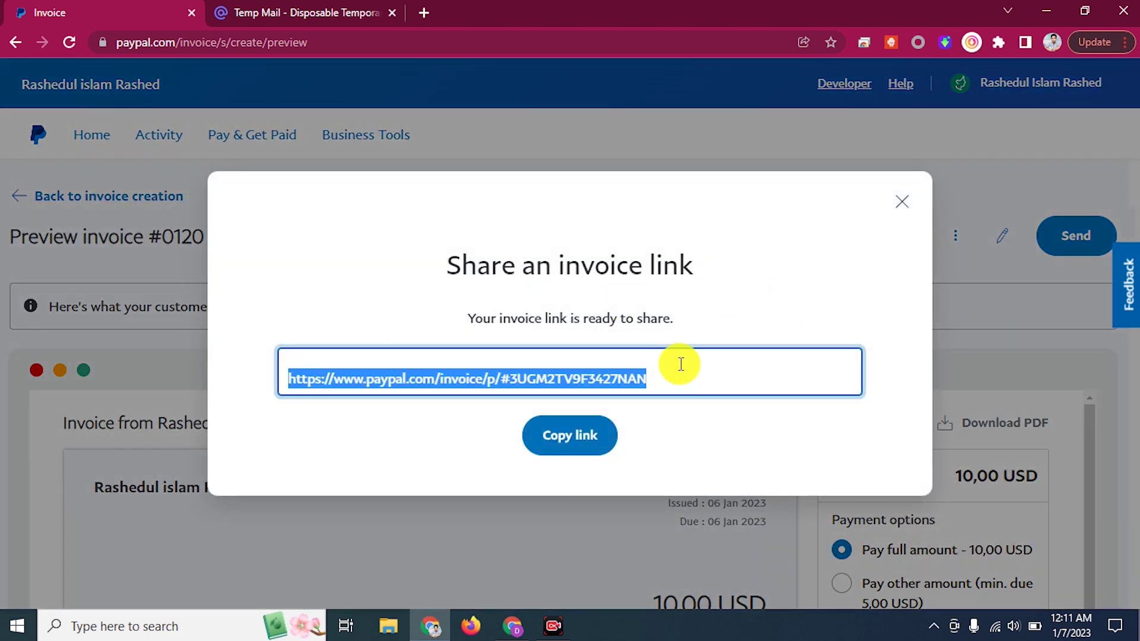
# Copy the invoice's share link and check the new invoice's entry in the invoice list.
pyautogui.click(564, 438)
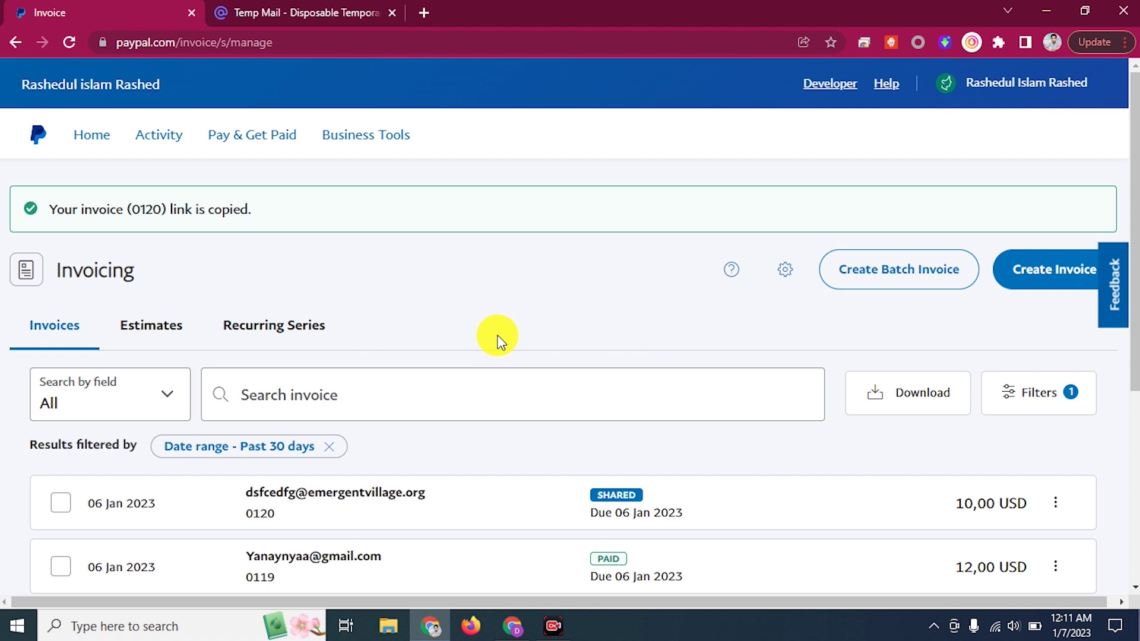
pyautogui.scroll(-3, 594, 243)
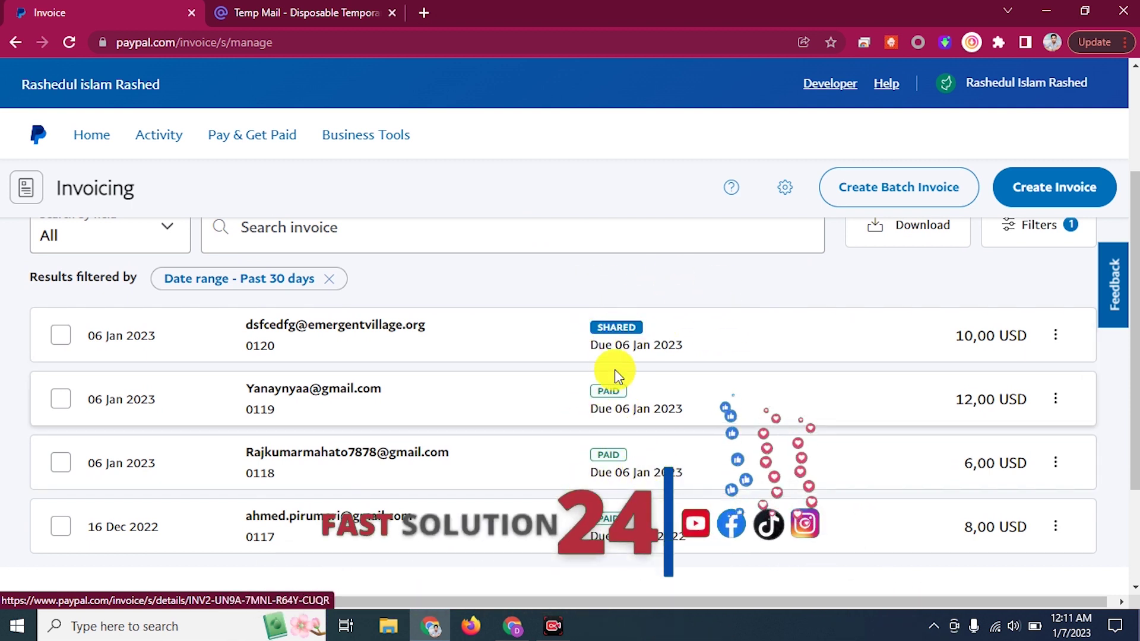
# Open the copied invoice link in a new incognito window to see it as the customer.
pyautogui.click(1122, 41)
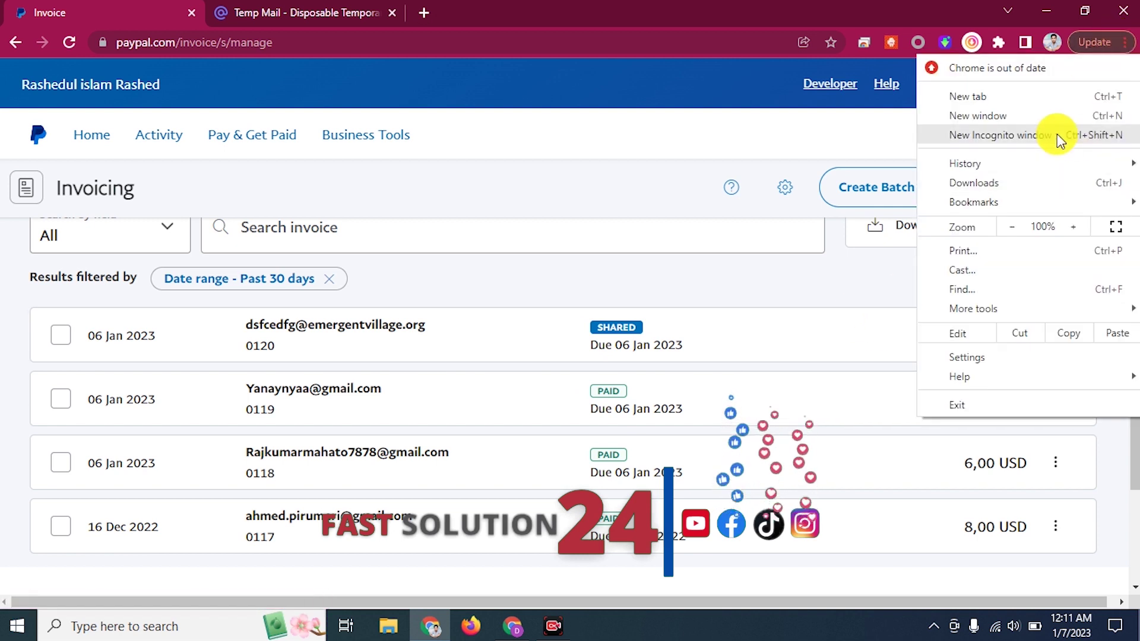
pyautogui.click(742, 13)
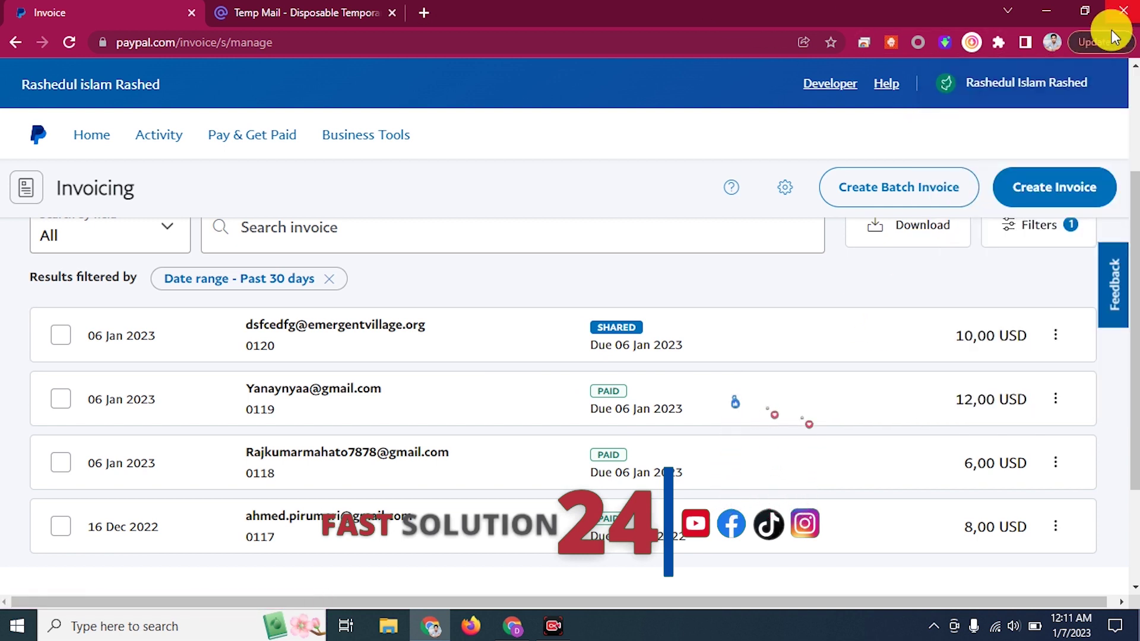
pyautogui.click(1125, 42)
pyautogui.click(1013, 137)
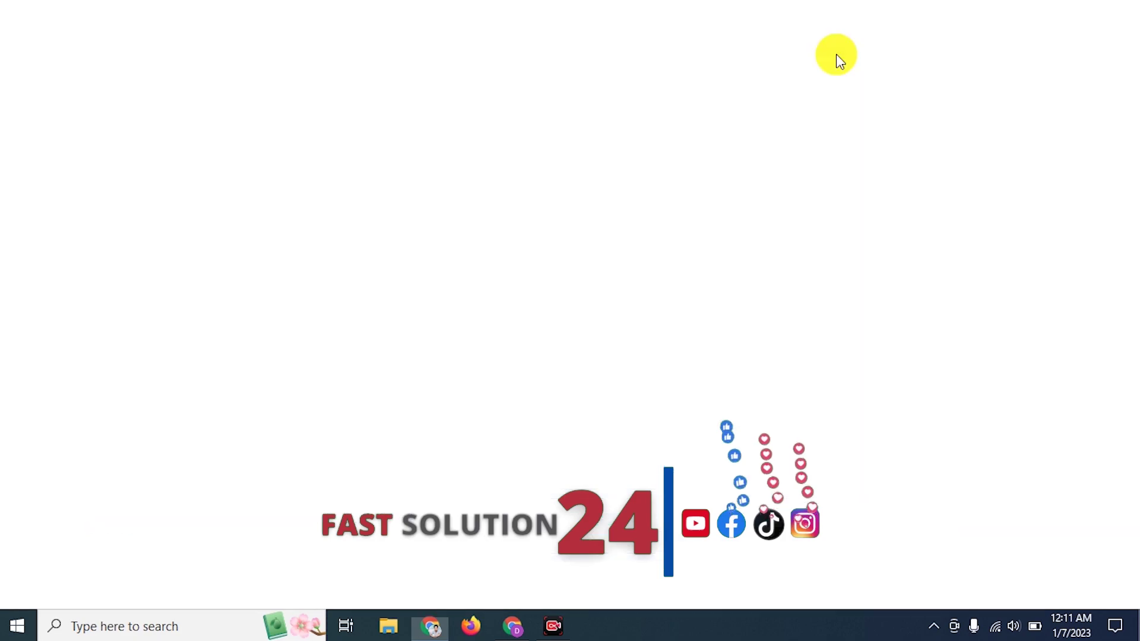
pyautogui.rightClick(279, 41)
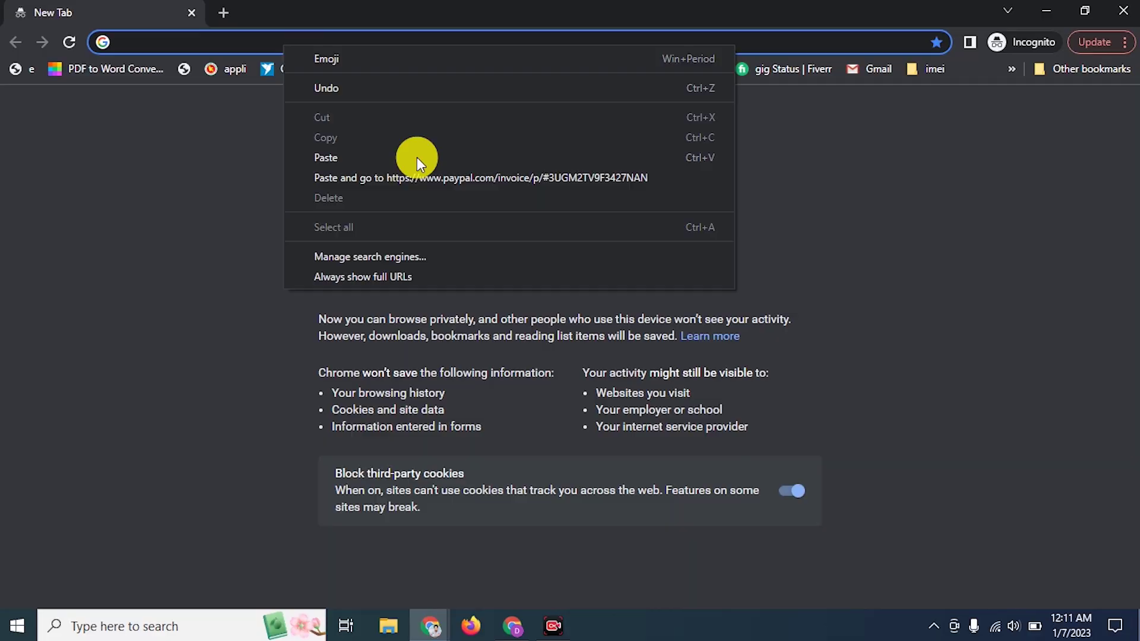
pyautogui.click(411, 178)
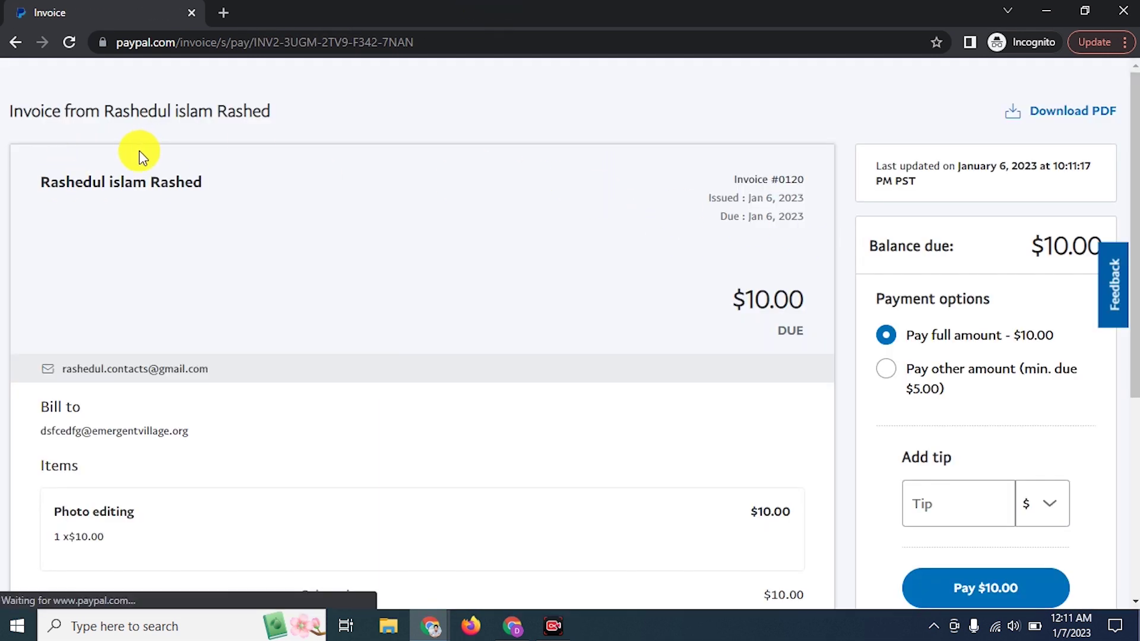
# Read through the customer's invoice page, from the billing details and items to the seller notice.
pyautogui.scroll(-3, 139, 151)
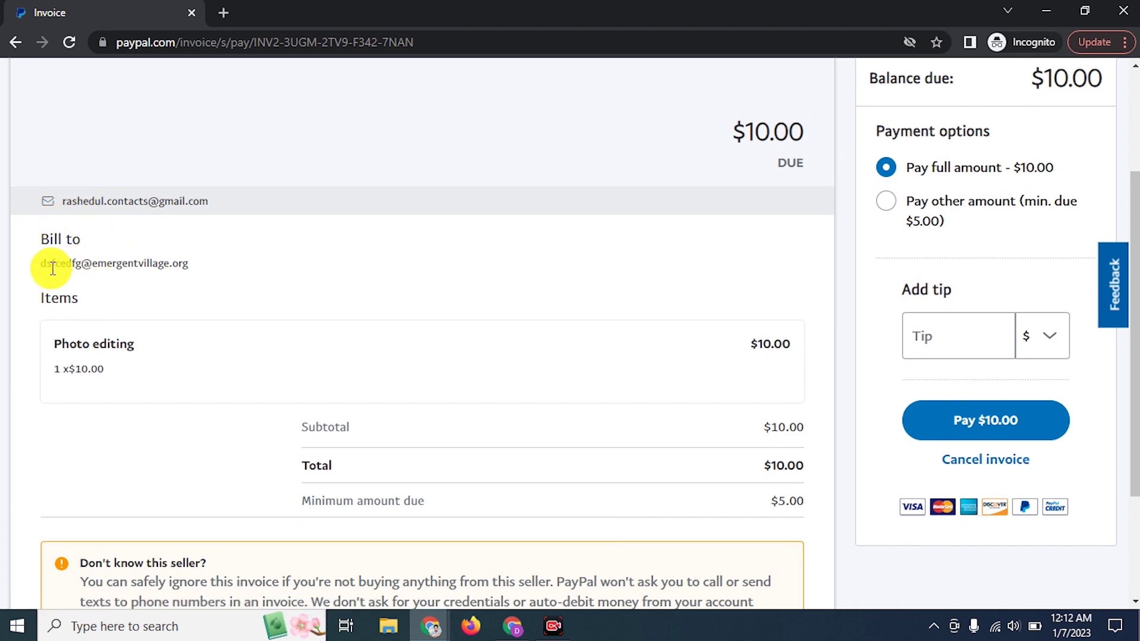
pyautogui.scroll(-3, 409, 433)
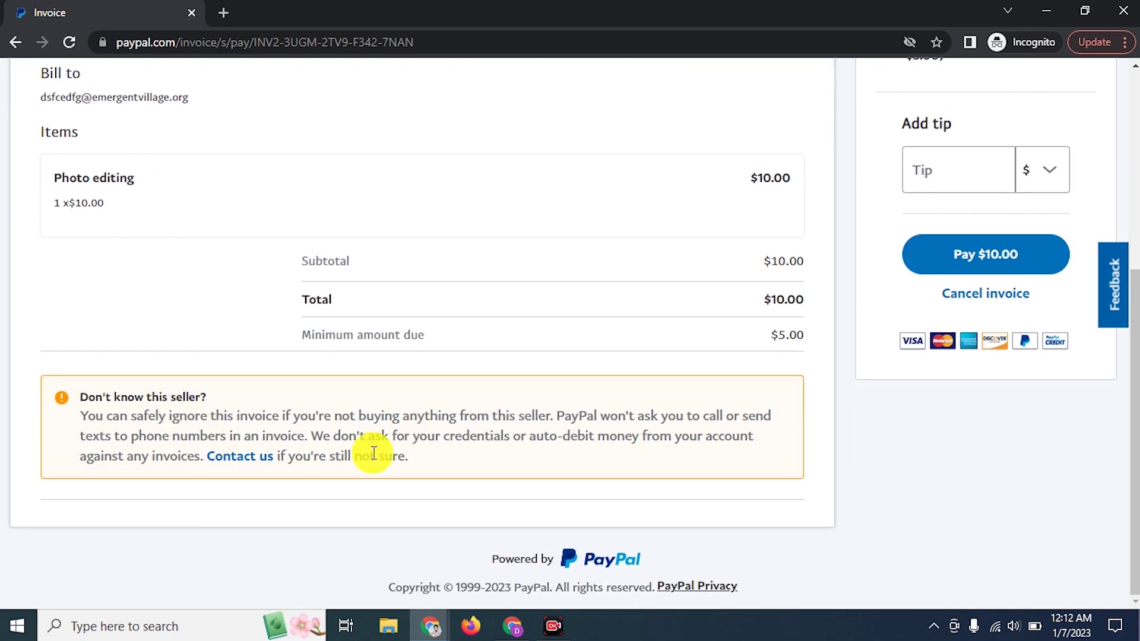
pyautogui.scroll(6, 781, 366)
# Select paying an amount other than the full one to inspect the amount and tip fields, and close the incognito window.
pyautogui.click(914, 380)
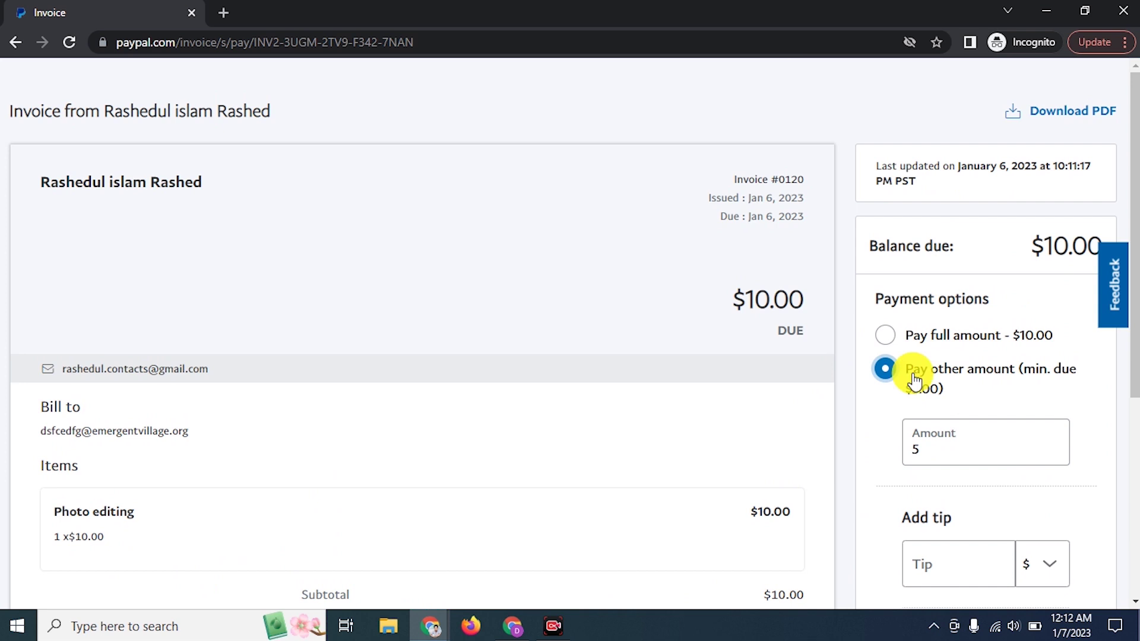
pyautogui.scroll(-2, 903, 395)
pyautogui.click(941, 369)
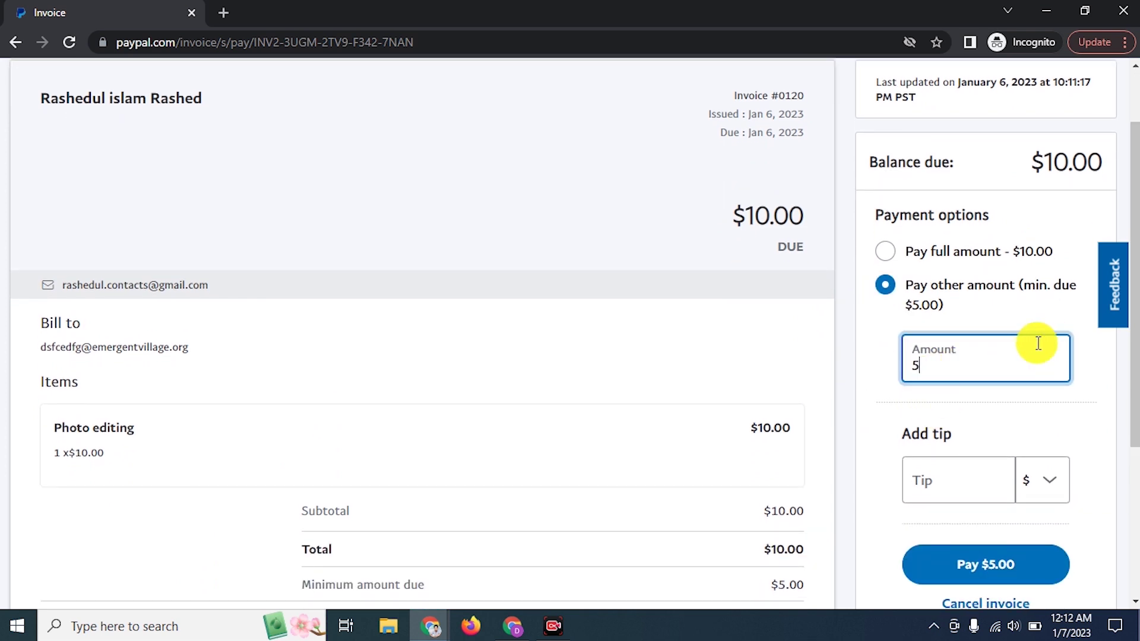
pyautogui.scroll(1, 982, 238)
pyautogui.scroll(-2, 988, 238)
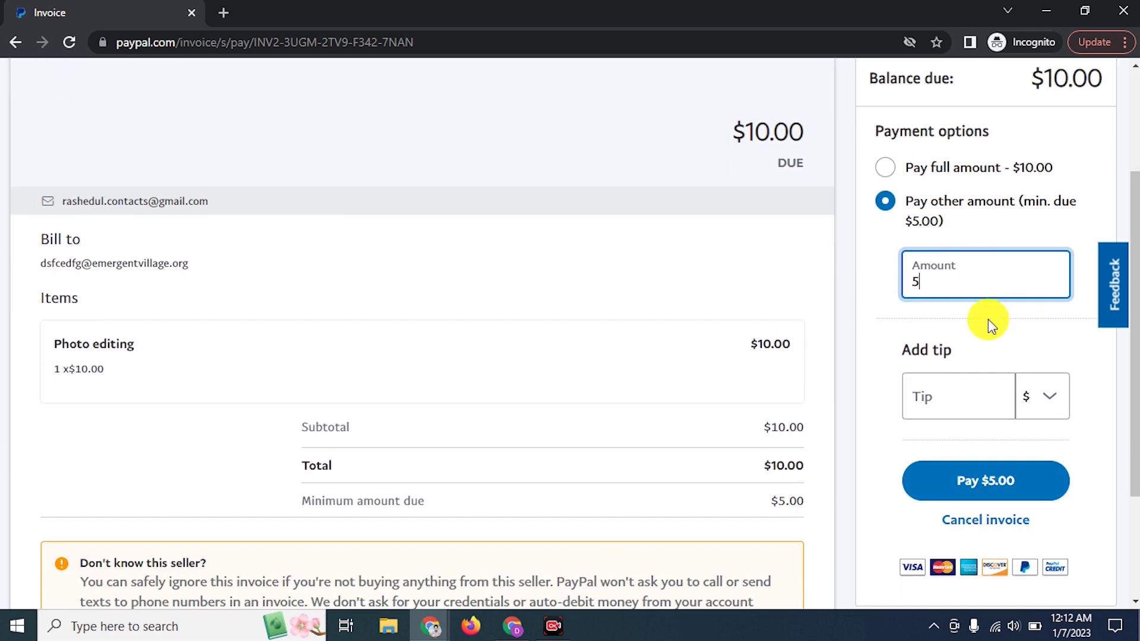
pyautogui.scroll(-2, 1009, 439)
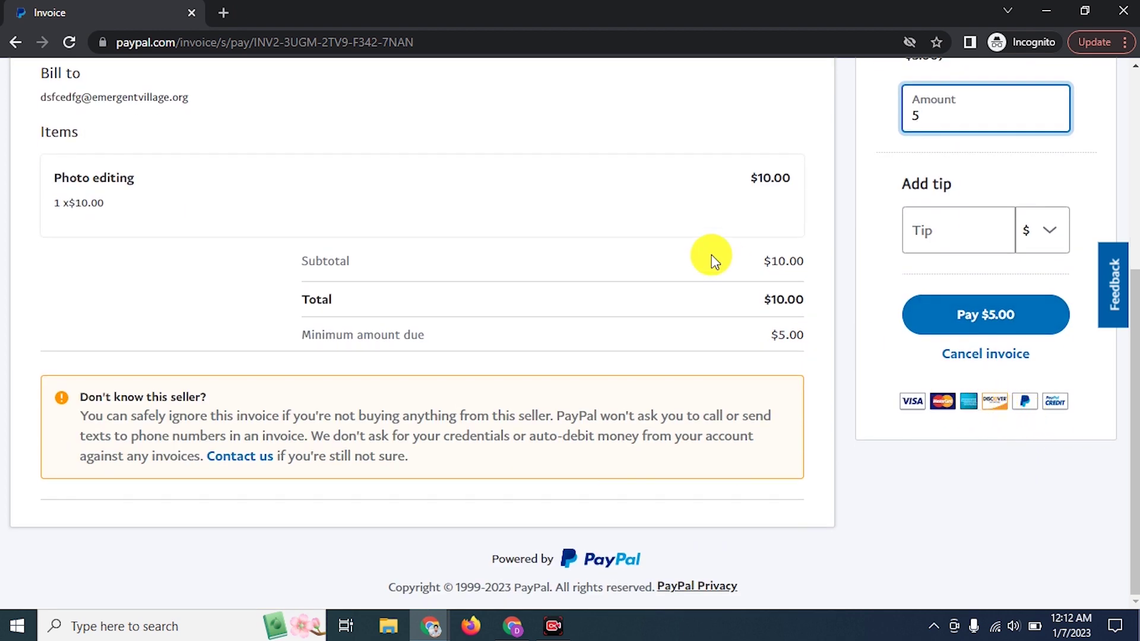
pyautogui.doubleClick(692, 13)
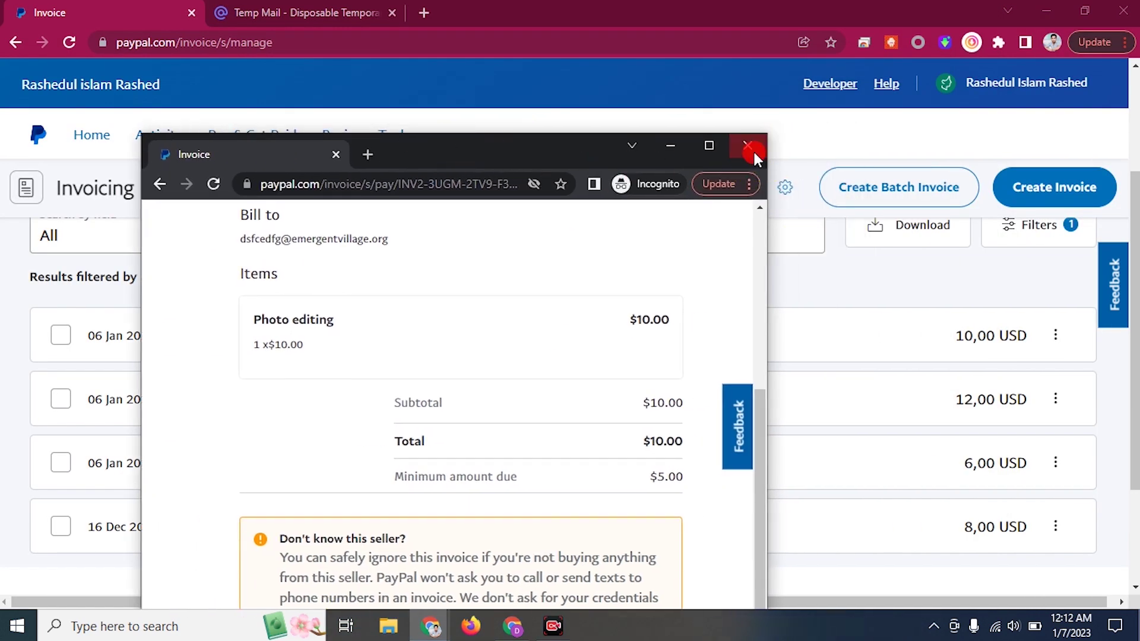
pyautogui.click(750, 146)
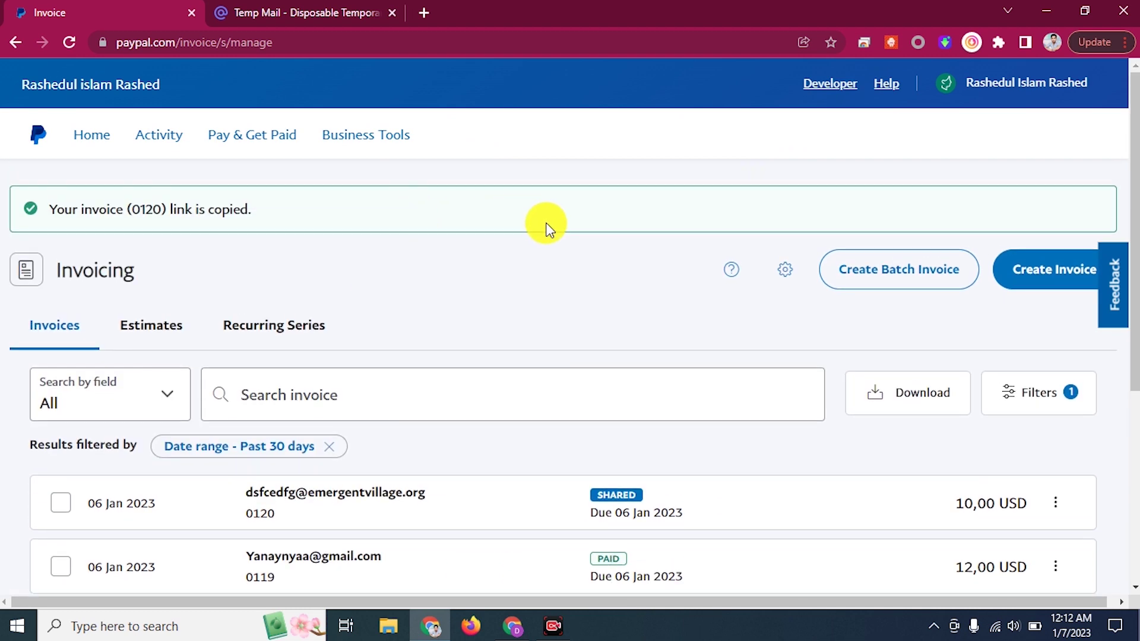